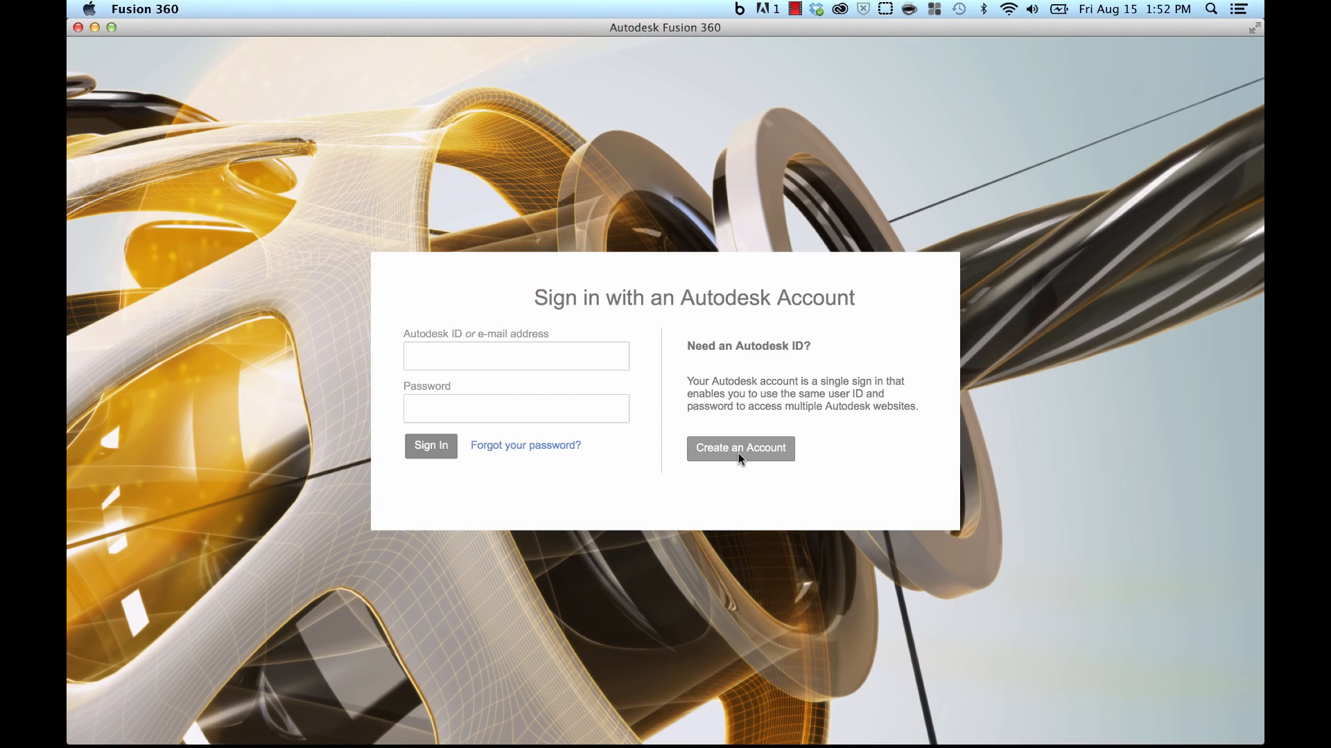
Step: Sign in to Fusion 360 with the Autodesk account ID and password
{"action": "left_click", "coordinate": [534, 353]}
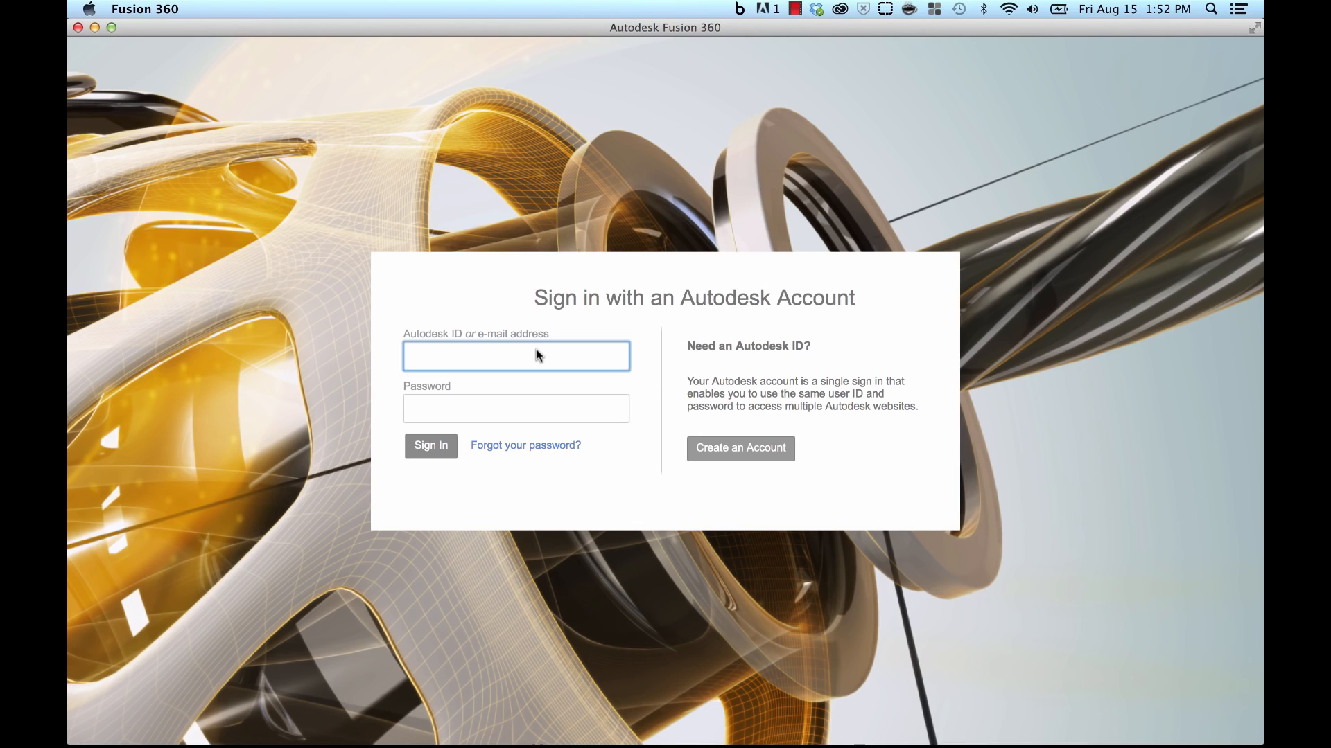
{"action": "type", "text": "supersong1151515"}
{"action": "key", "text": "BackSpace"}
{"action": "key", "text": "BackSpace"}
{"action": "key", "text": "Tab"}
{"action": "type", "text": "p•••••••••"}
{"action": "key", "text": "Return"}
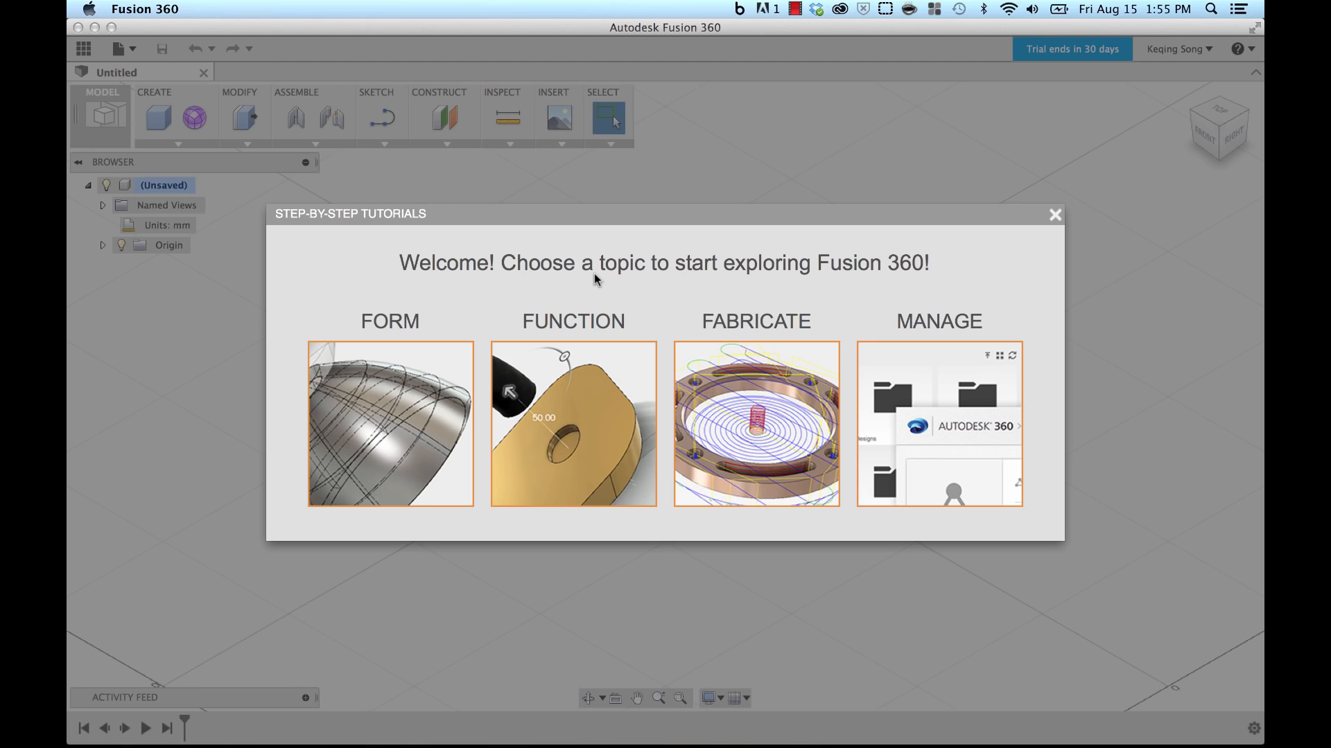
Step: Dismiss the Step-by-Step Tutorials welcome dialog to reveal the empty untitled design
{"action": "left_click", "coordinate": [1055, 215]}
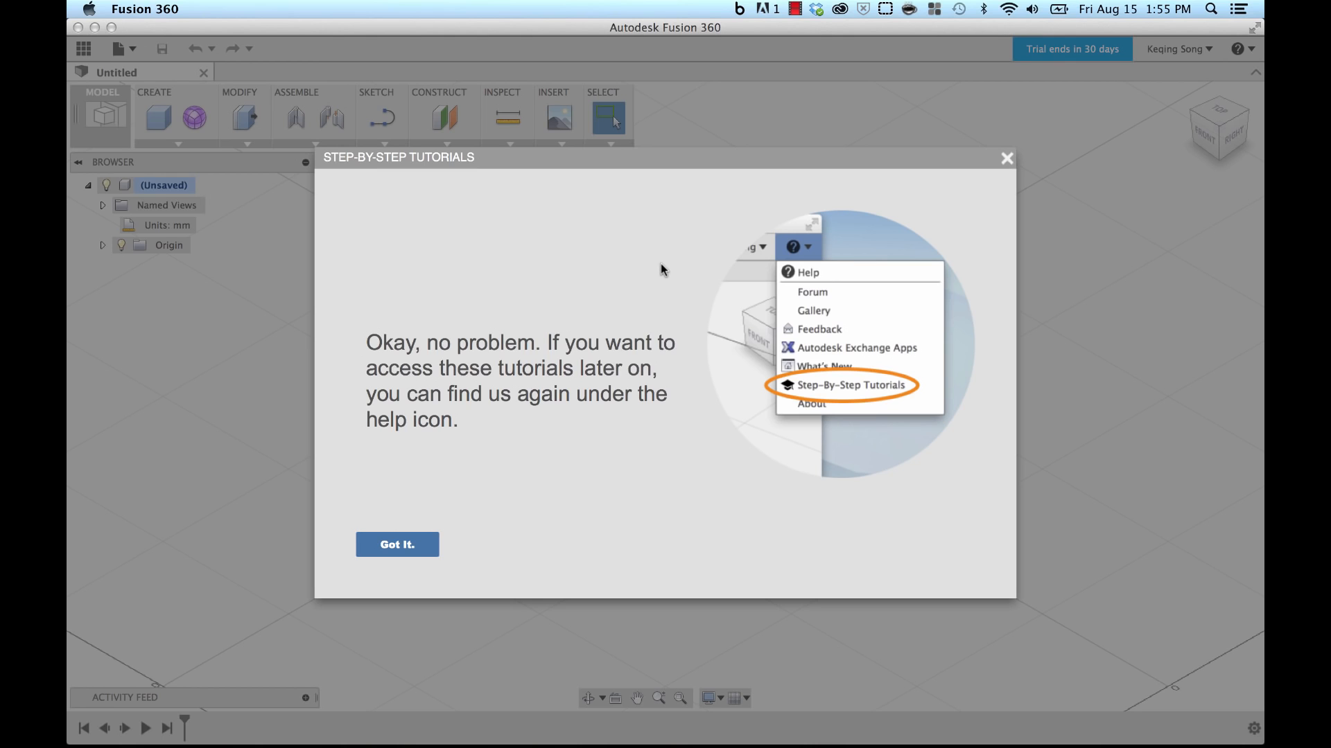
{"action": "left_click", "coordinate": [426, 540]}
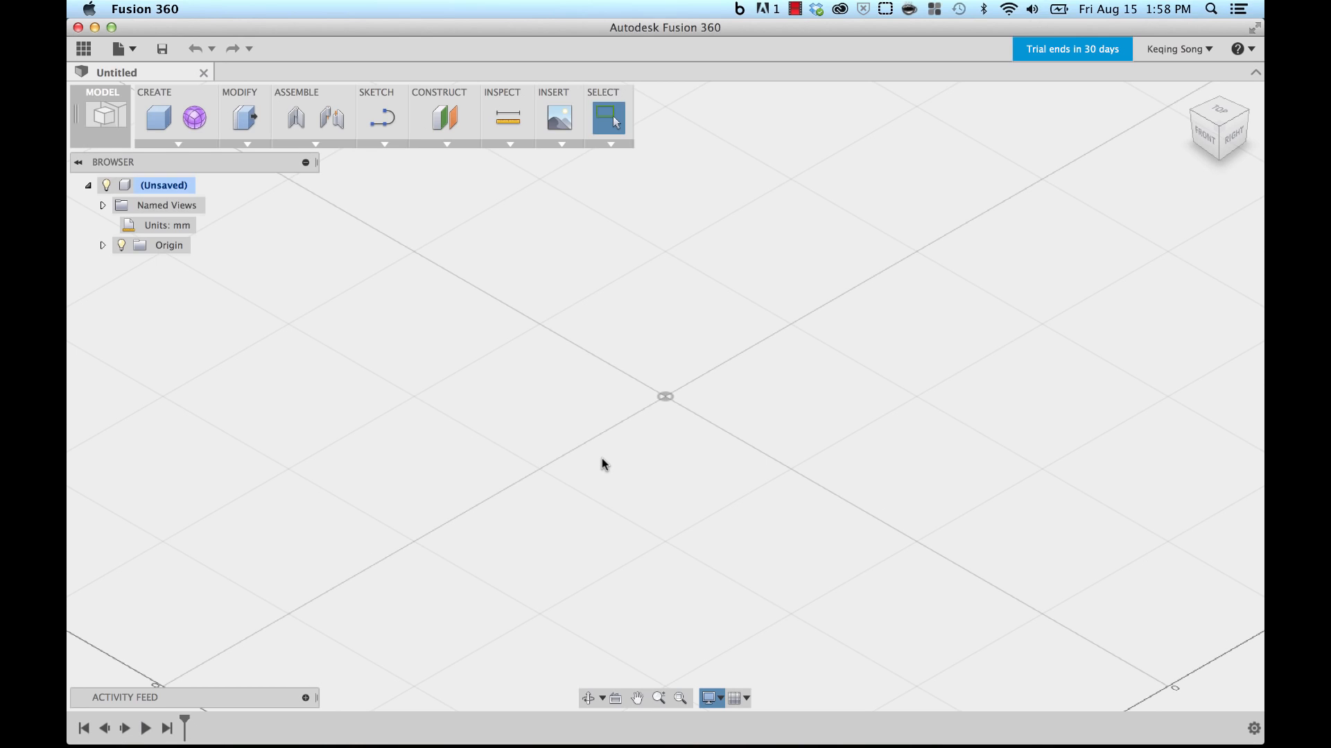
Step: Start a cylinder on the ground plane with its base circle centred at the origin
{"action": "left_click", "coordinate": [171, 143]}
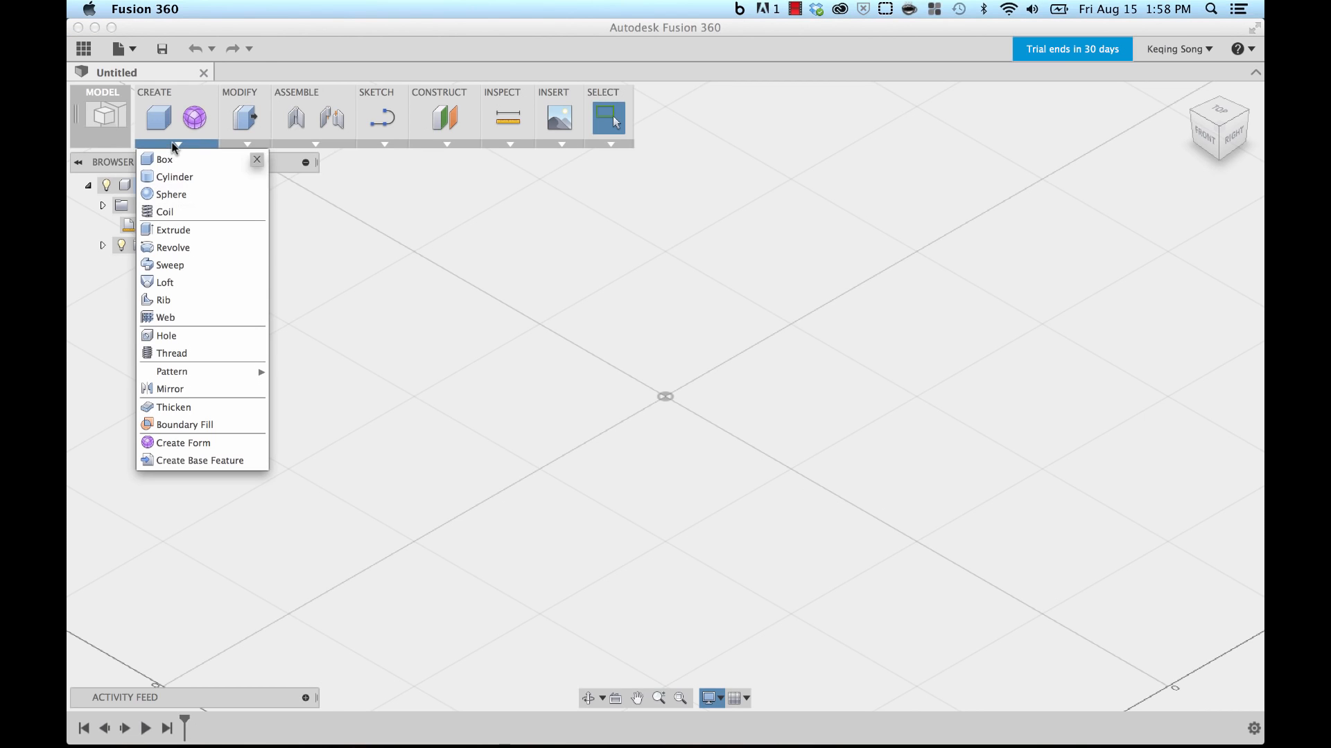
{"action": "left_click", "coordinate": [168, 177]}
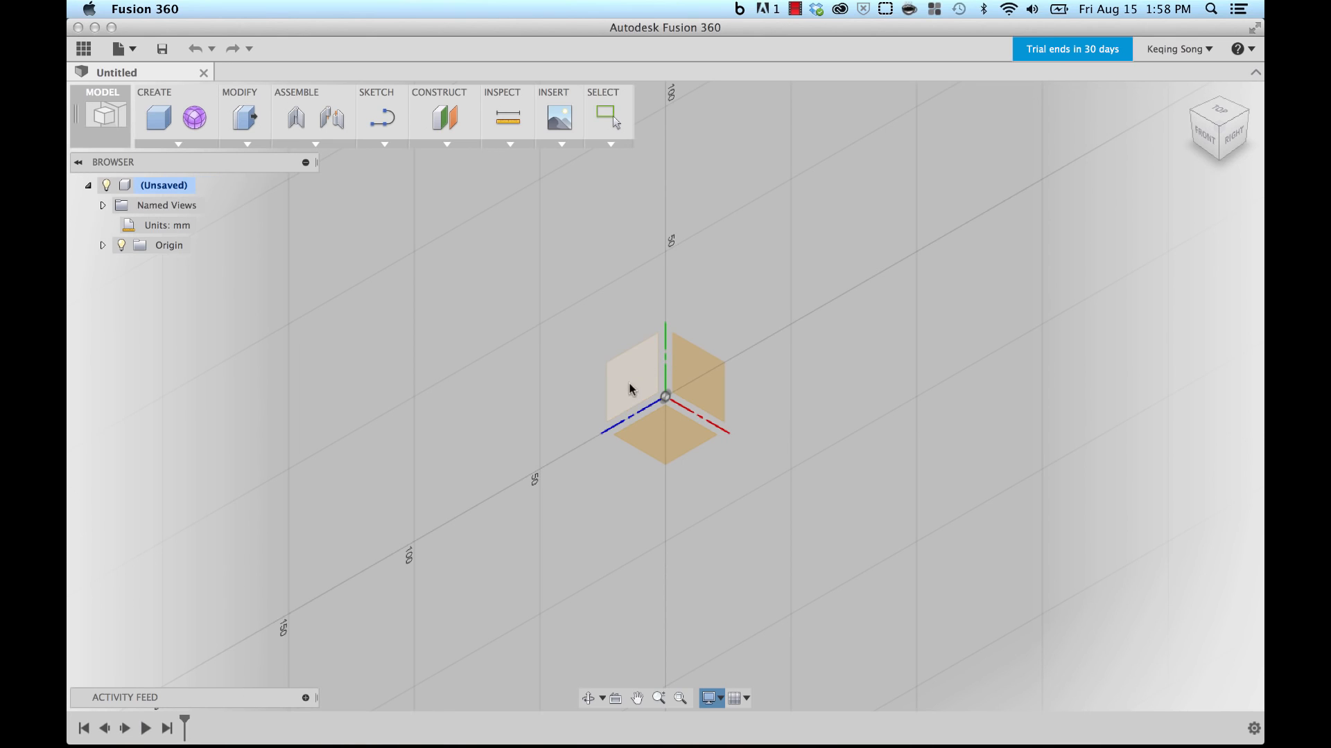
{"action": "left_click", "coordinate": [663, 439]}
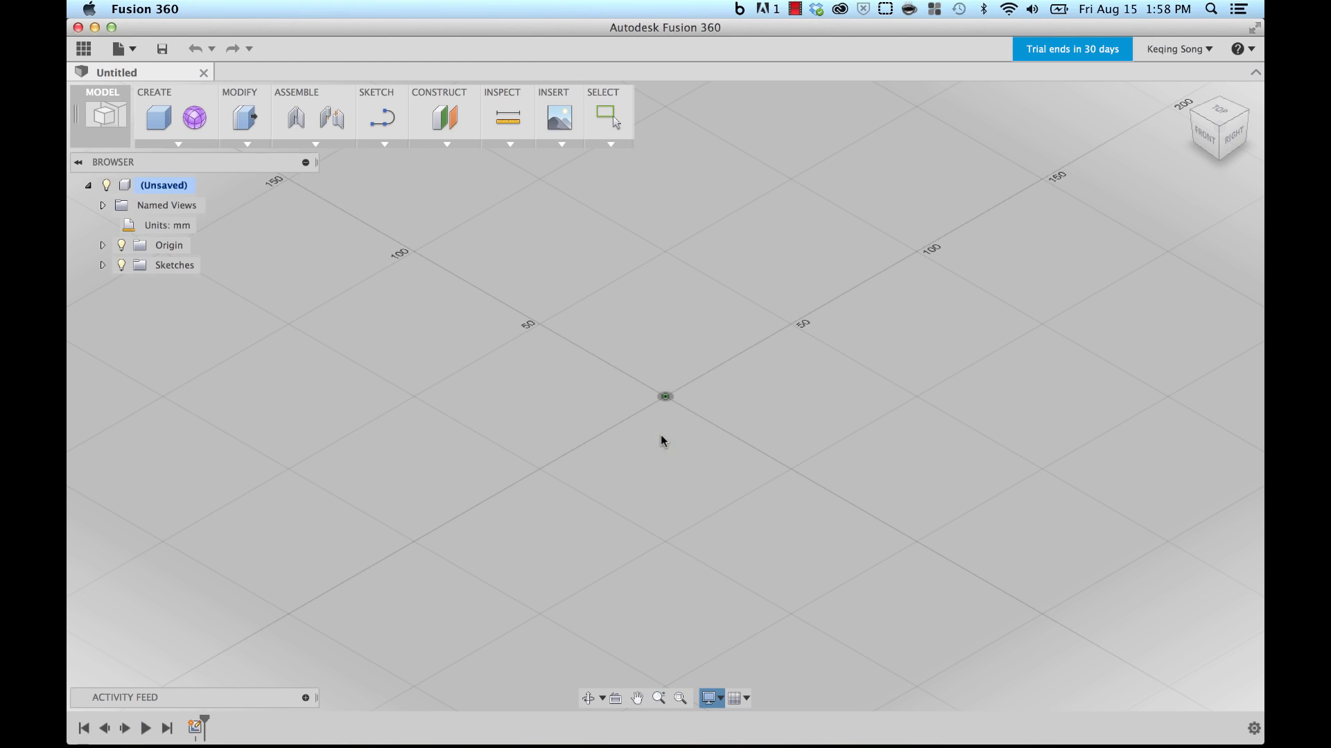
{"action": "left_click", "coordinate": [665, 398]}
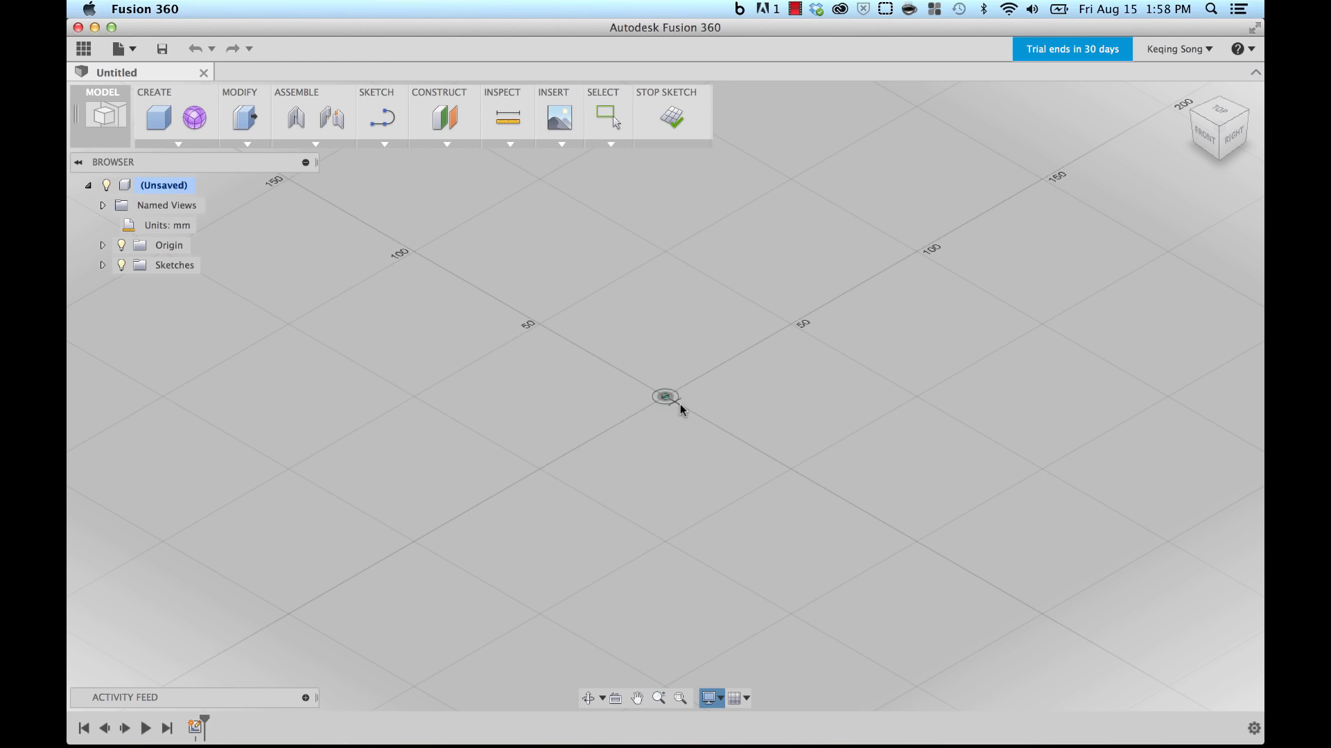
{"action": "left_click", "coordinate": [790, 472]}
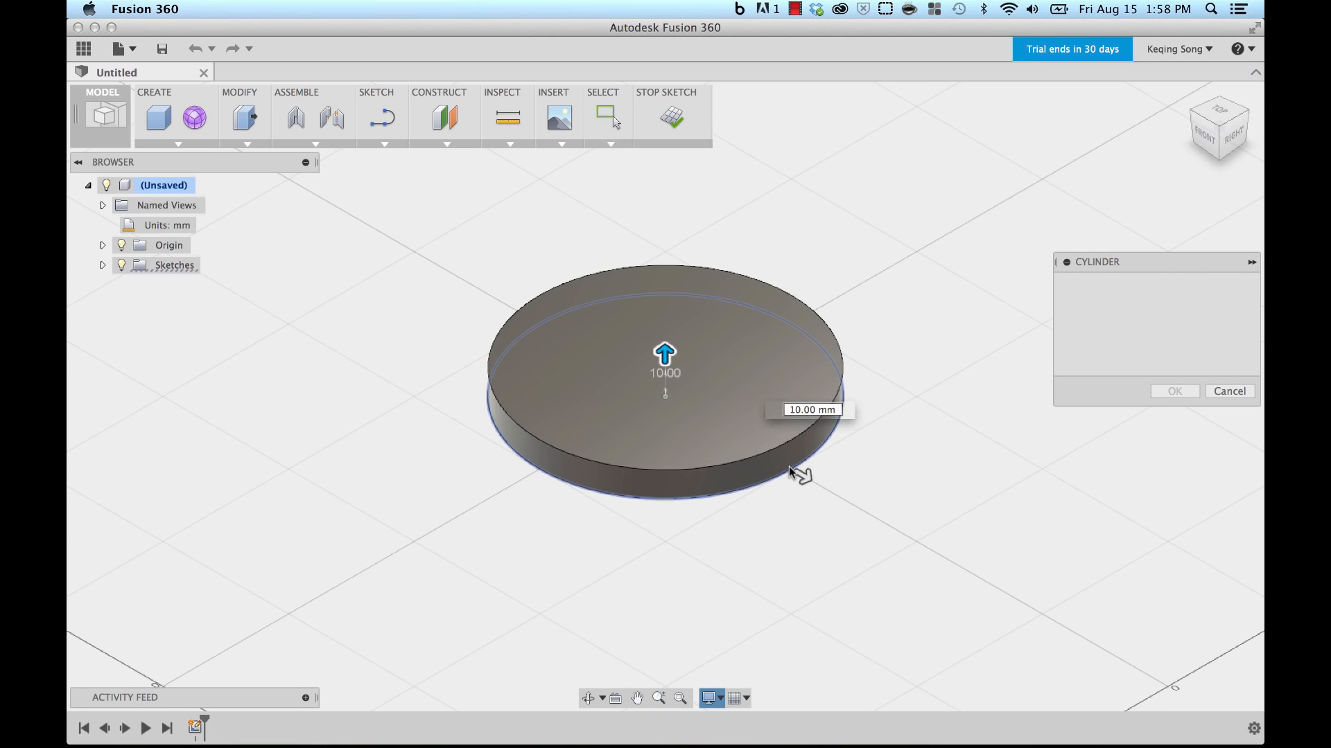
Step: Set the cylinder's diameter to 350 mm and height to 80 mm, then create it
{"action": "left_click", "coordinate": [1122, 305]}
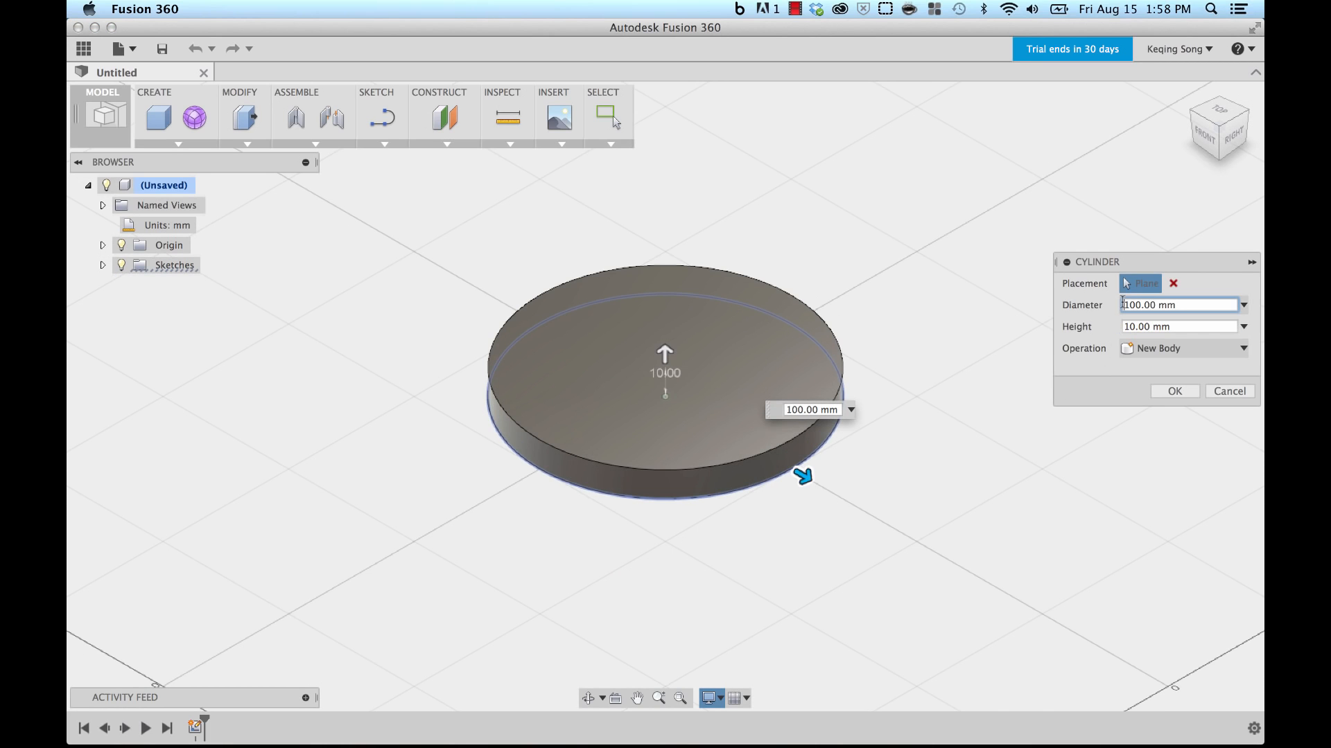
{"action": "left_click_drag", "start_coordinate": [1139, 305], "coordinate": [1110, 307]}
{"action": "type", "text": "350"}
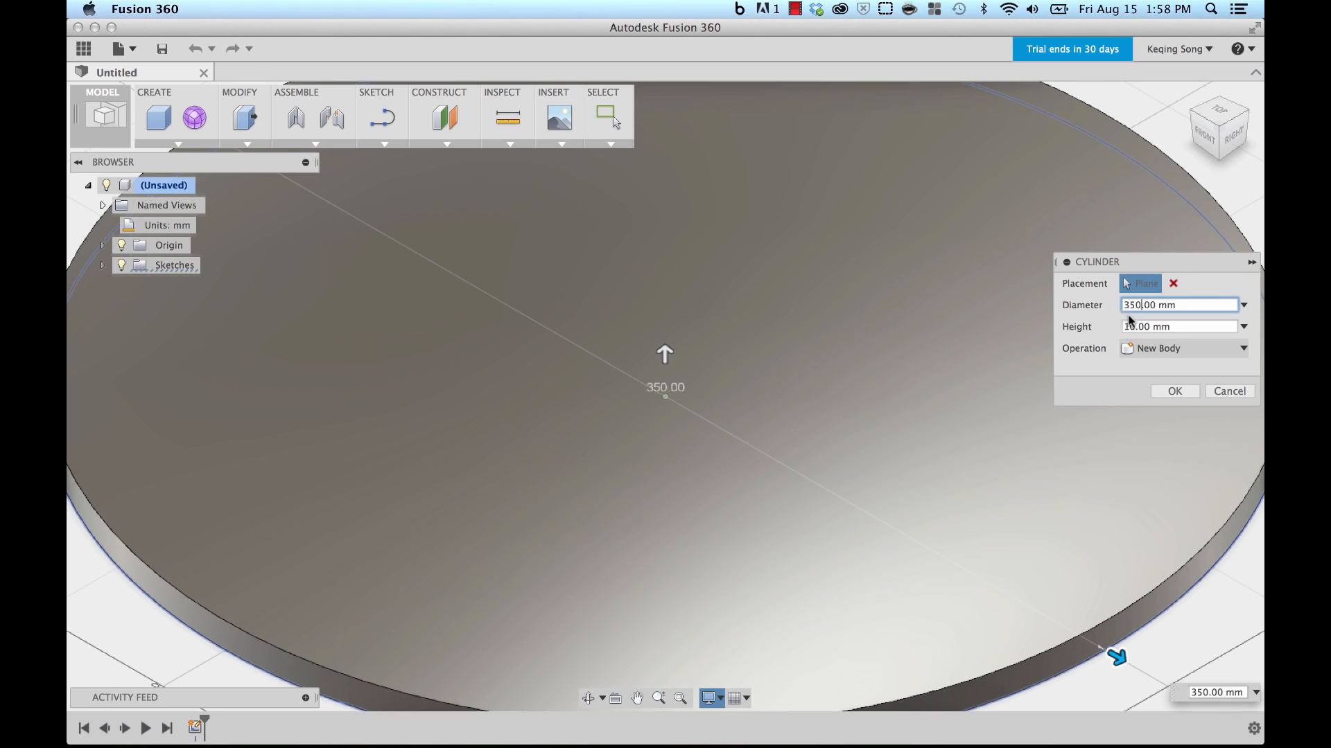
{"action": "left_click", "coordinate": [1120, 327]}
{"action": "left_click_drag", "start_coordinate": [1120, 325], "coordinate": [1105, 328]}
{"action": "type", "text": "80"}
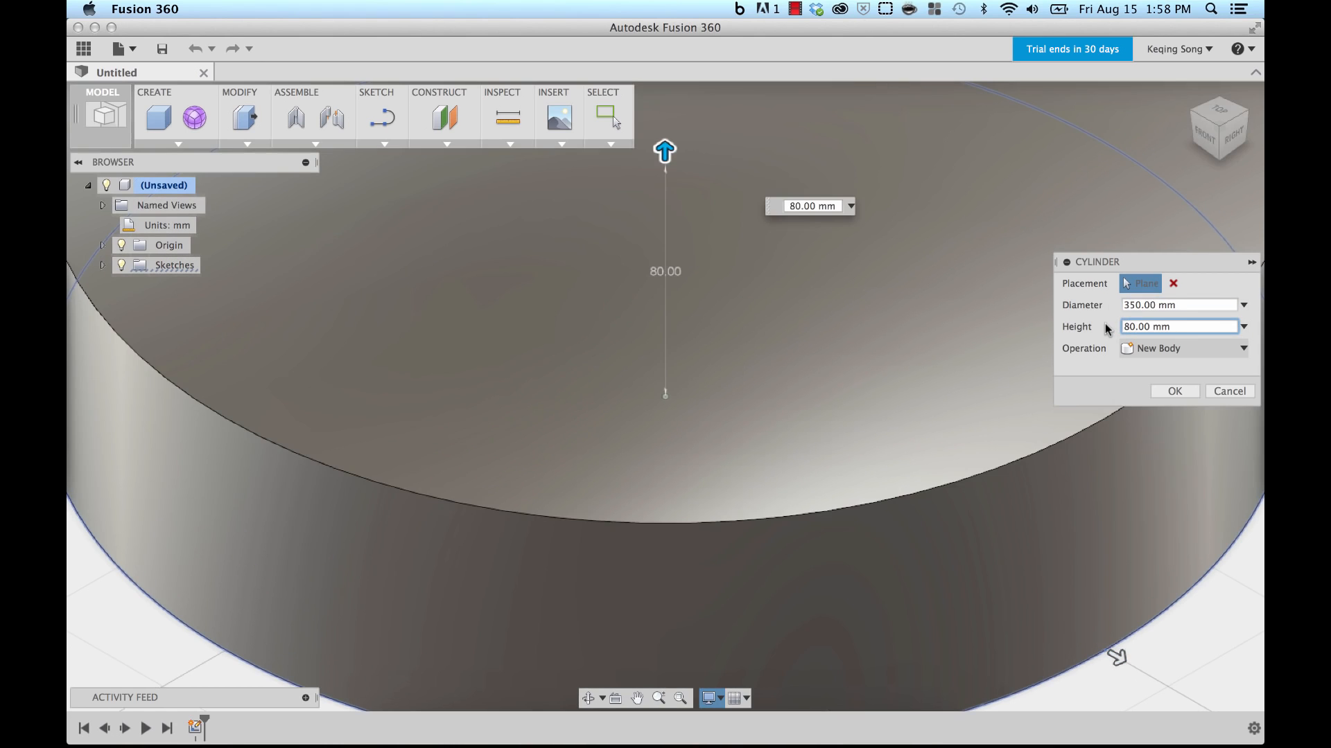
{"action": "left_click", "coordinate": [1175, 391]}
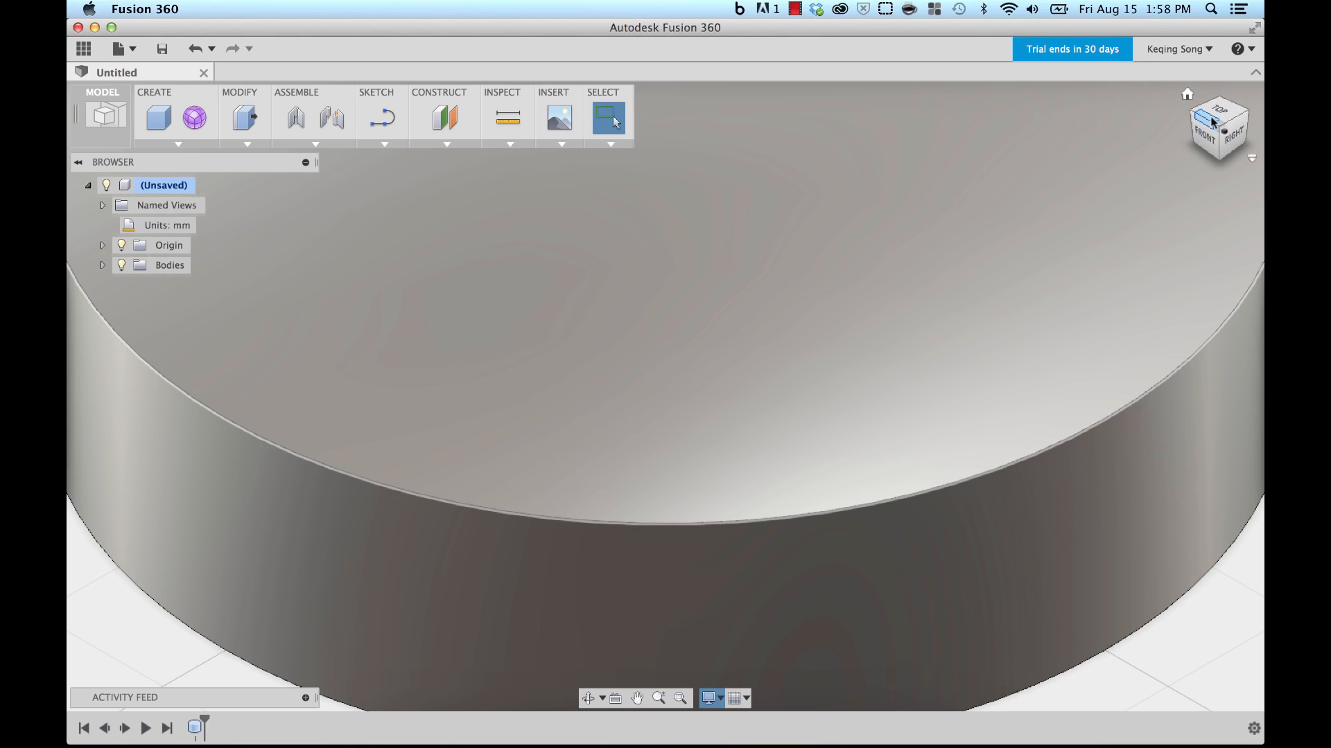
Step: Switch the camera to Perspective with Ortho Faces, then check the front and home views
{"action": "left_click", "coordinate": [1188, 96]}
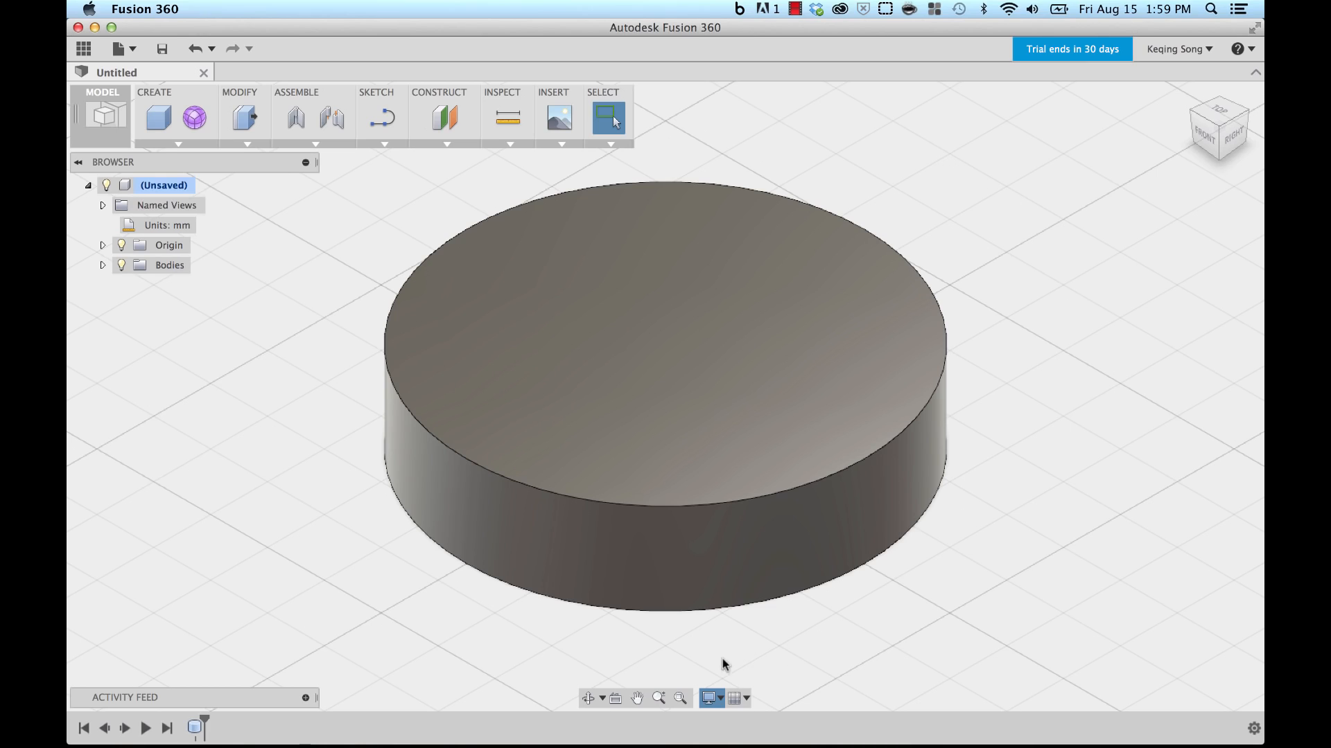
{"action": "left_click", "coordinate": [711, 698]}
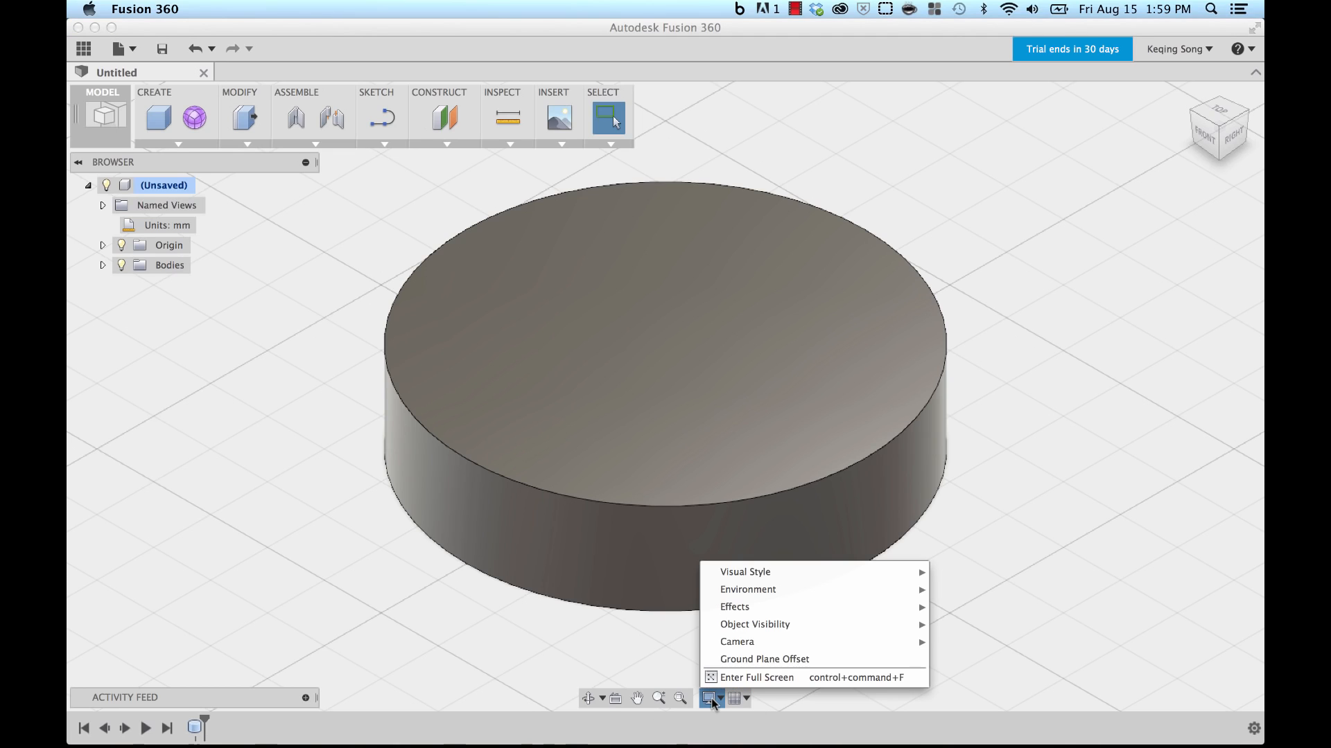
{"action": "mouse_move", "coordinate": [739, 648]}
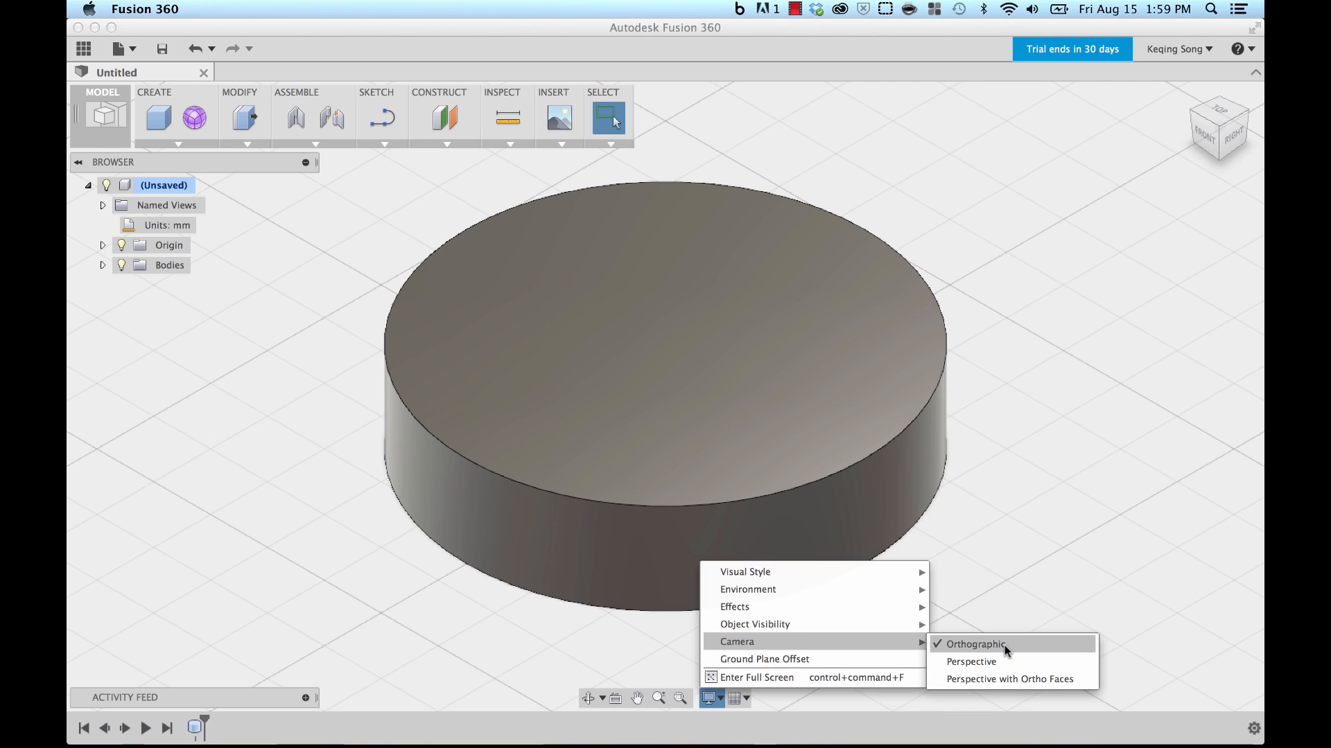
{"action": "left_click", "coordinate": [1008, 680]}
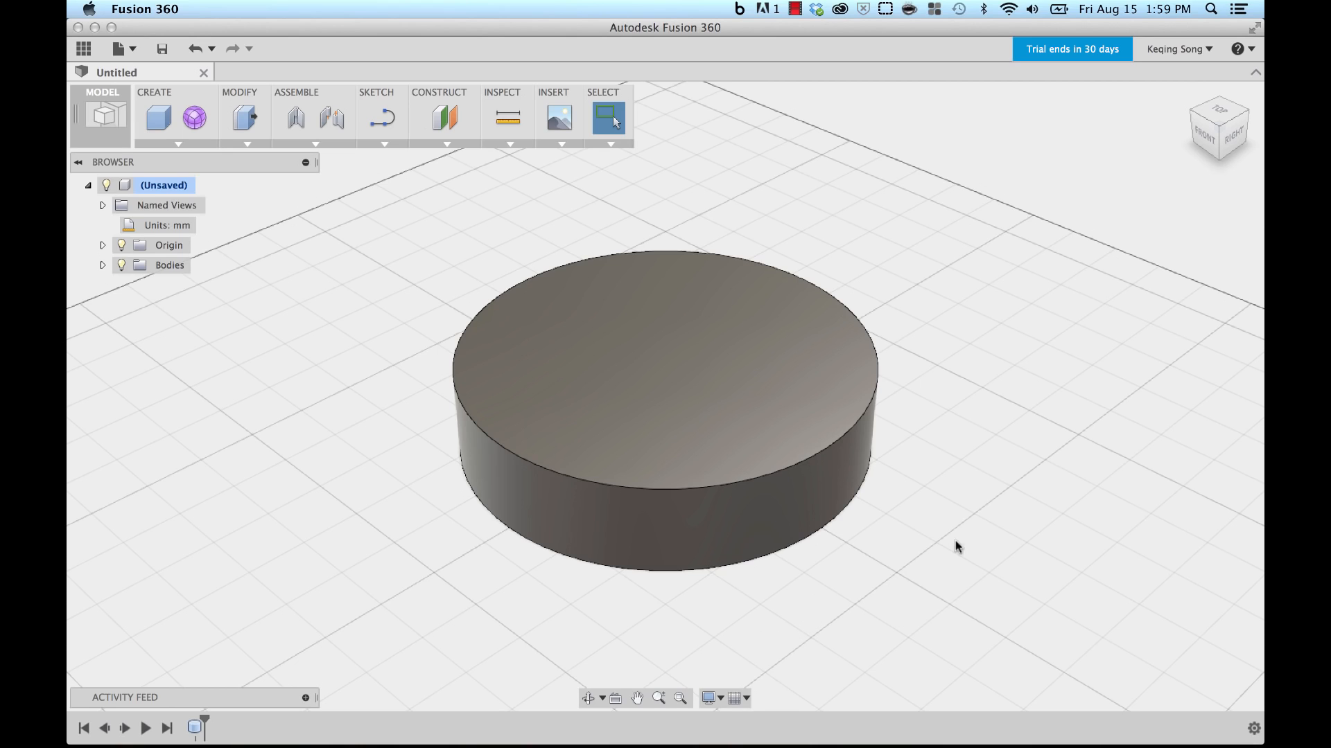
{"action": "left_click", "coordinate": [1205, 142]}
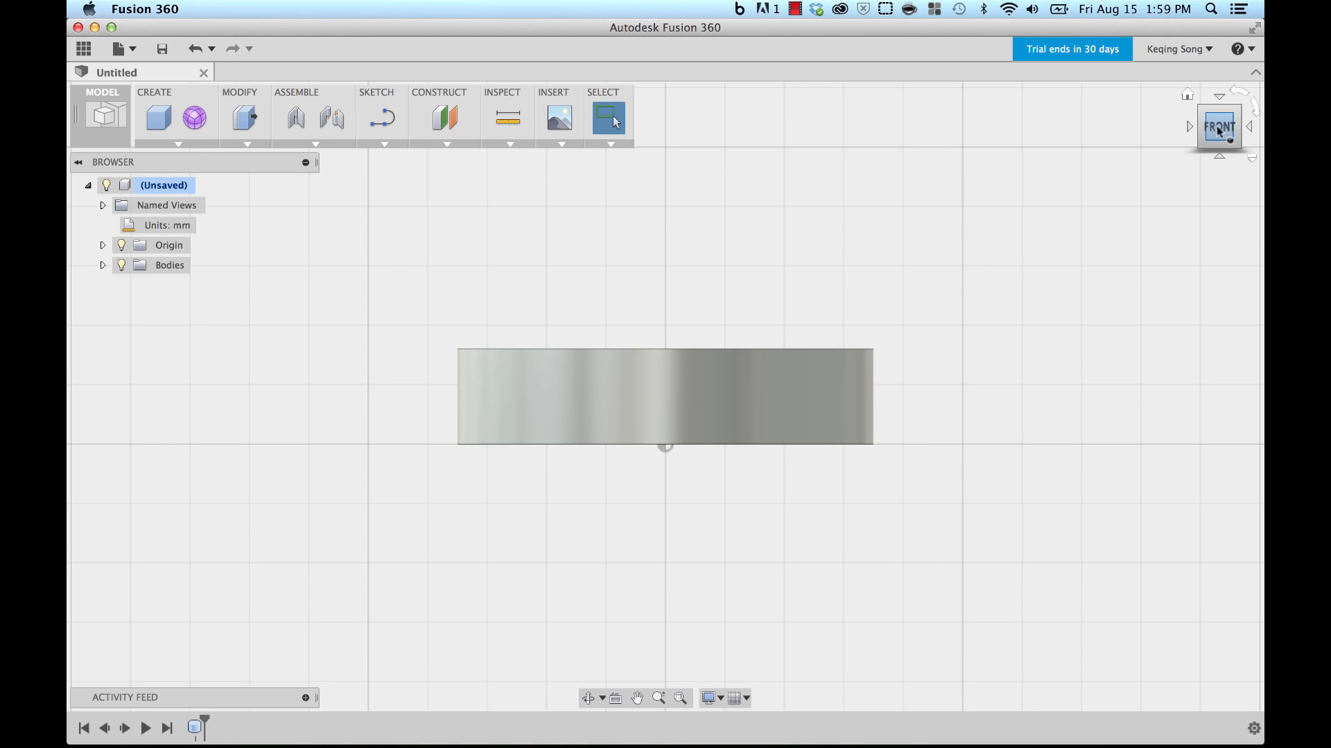
{"action": "left_click", "coordinate": [1188, 96]}
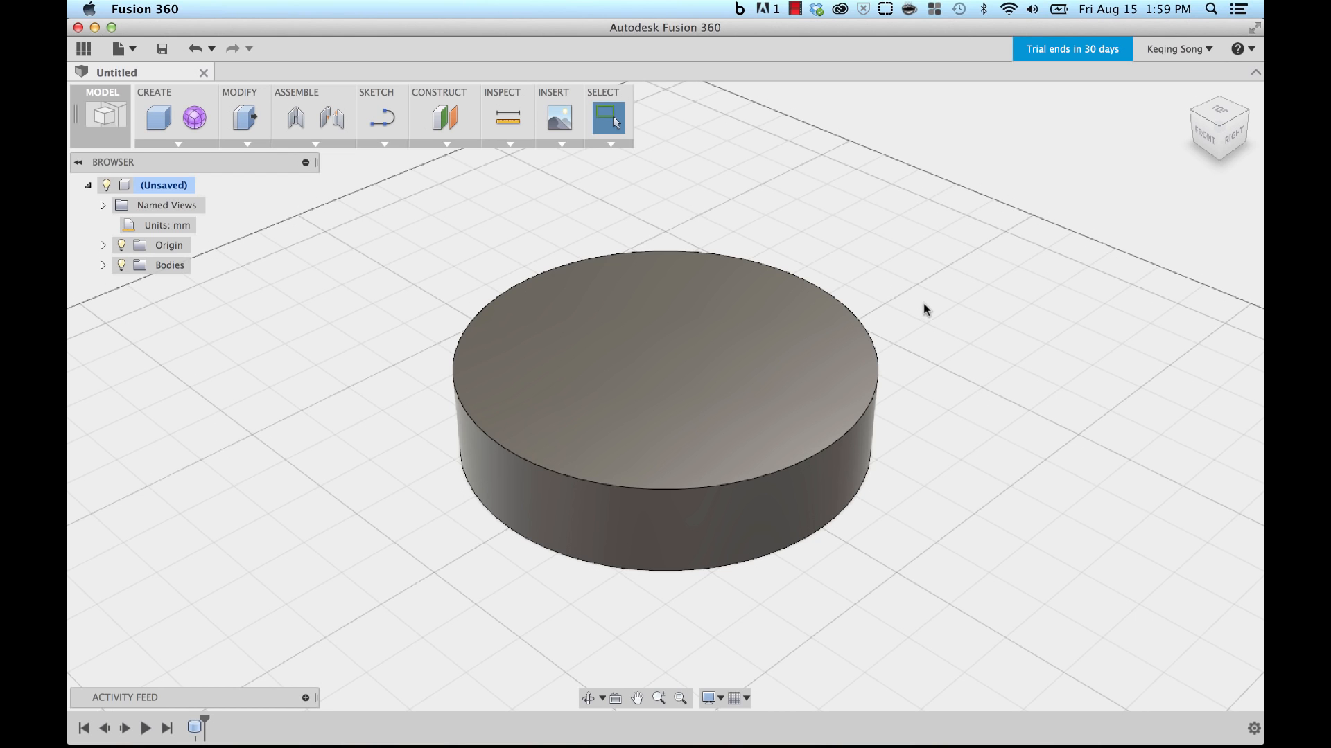
Step: Orbit, pan and zoom until the whole cylinder shows at an angle, then return to Select
{"action": "middle_click_drag", "start_coordinate": [916, 305], "coordinate": [918, 276], "text": "shift"}
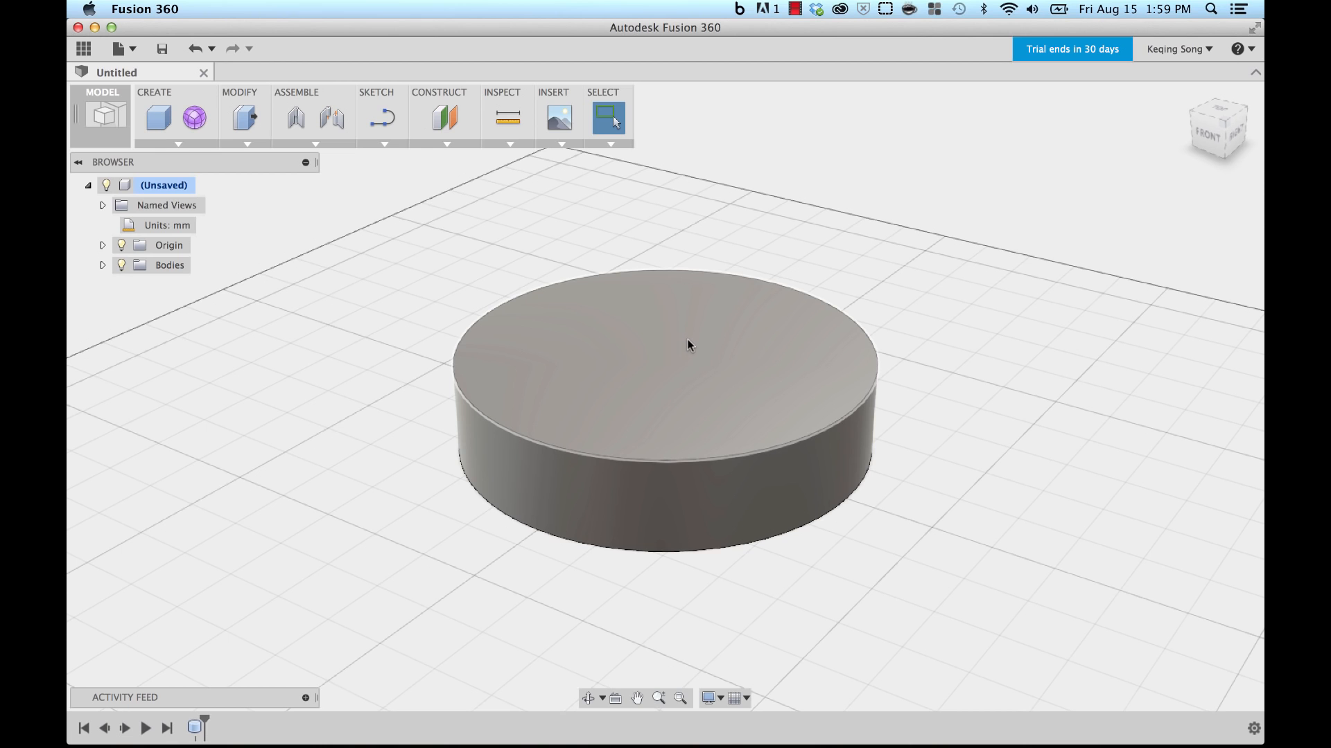
{"action": "middle_click_drag", "start_coordinate": [679, 344], "coordinate": [710, 351]}
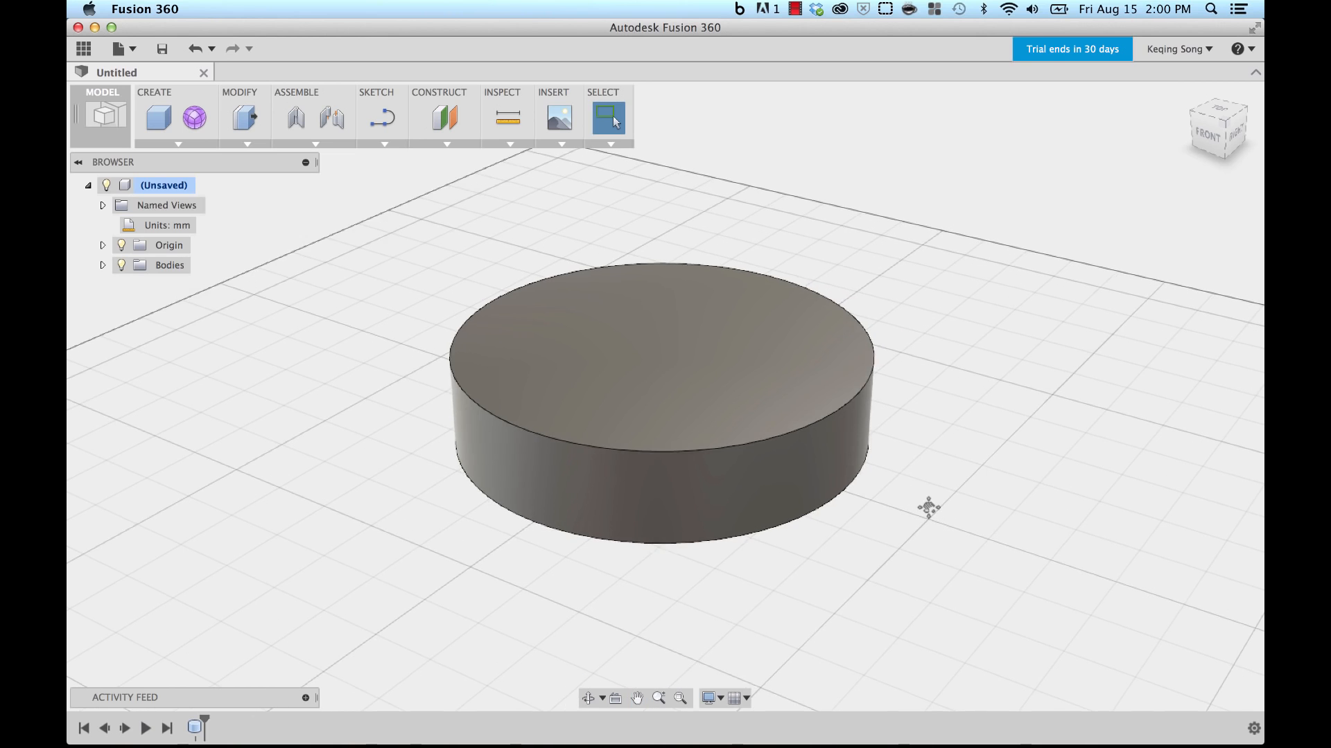
{"action": "middle_click_drag", "start_coordinate": [928, 508], "coordinate": [919, 521]}
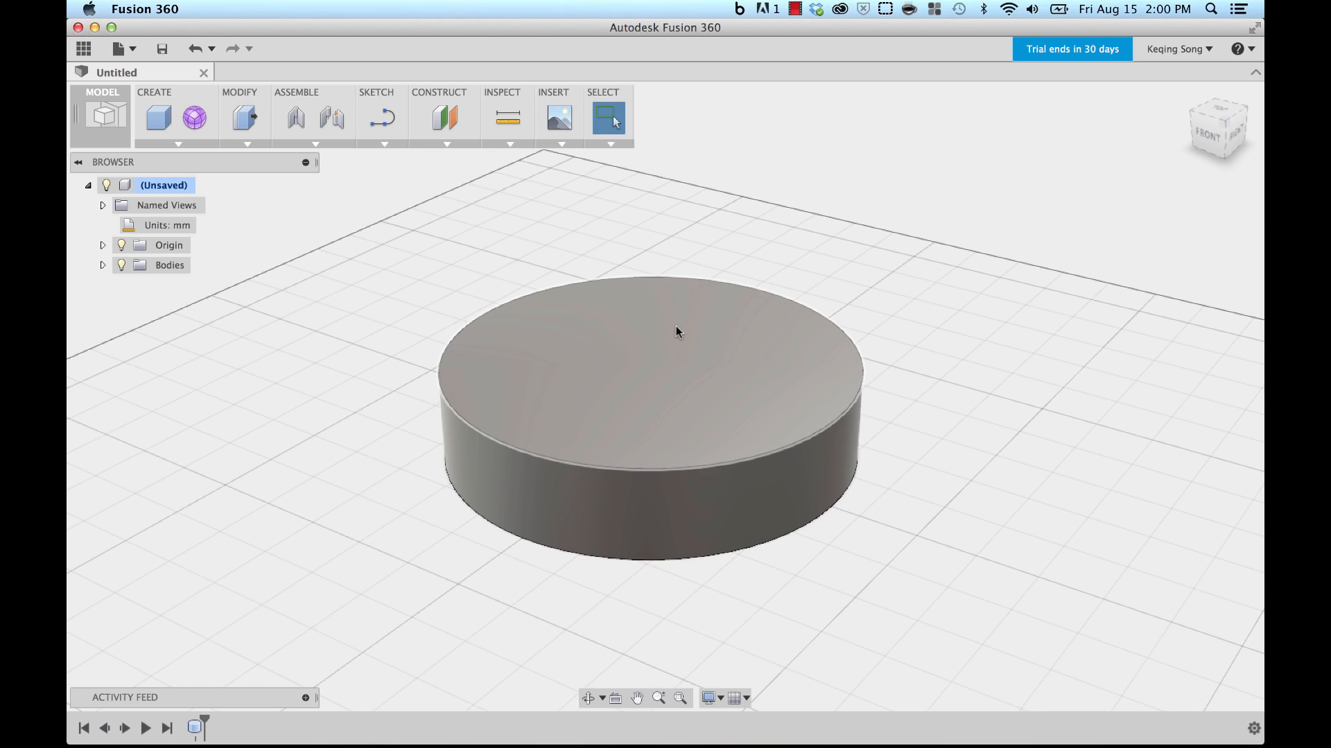
{"action": "mouse_move", "coordinate": [677, 328]}
{"action": "middle_mouse_down", "text": "shift"}
{"action": "mouse_move", "coordinate": [605, 327]}
{"action": "mouse_move", "coordinate": [555, 344]}
{"action": "mouse_move", "coordinate": [737, 313]}
{"action": "mouse_move", "coordinate": [739, 284]}
{"action": "mouse_move", "coordinate": [688, 318]}
{"action": "mouse_move", "coordinate": [680, 347]}
{"action": "mouse_move", "coordinate": [693, 338]}
{"action": "middle_mouse_up", "text": "shift"}
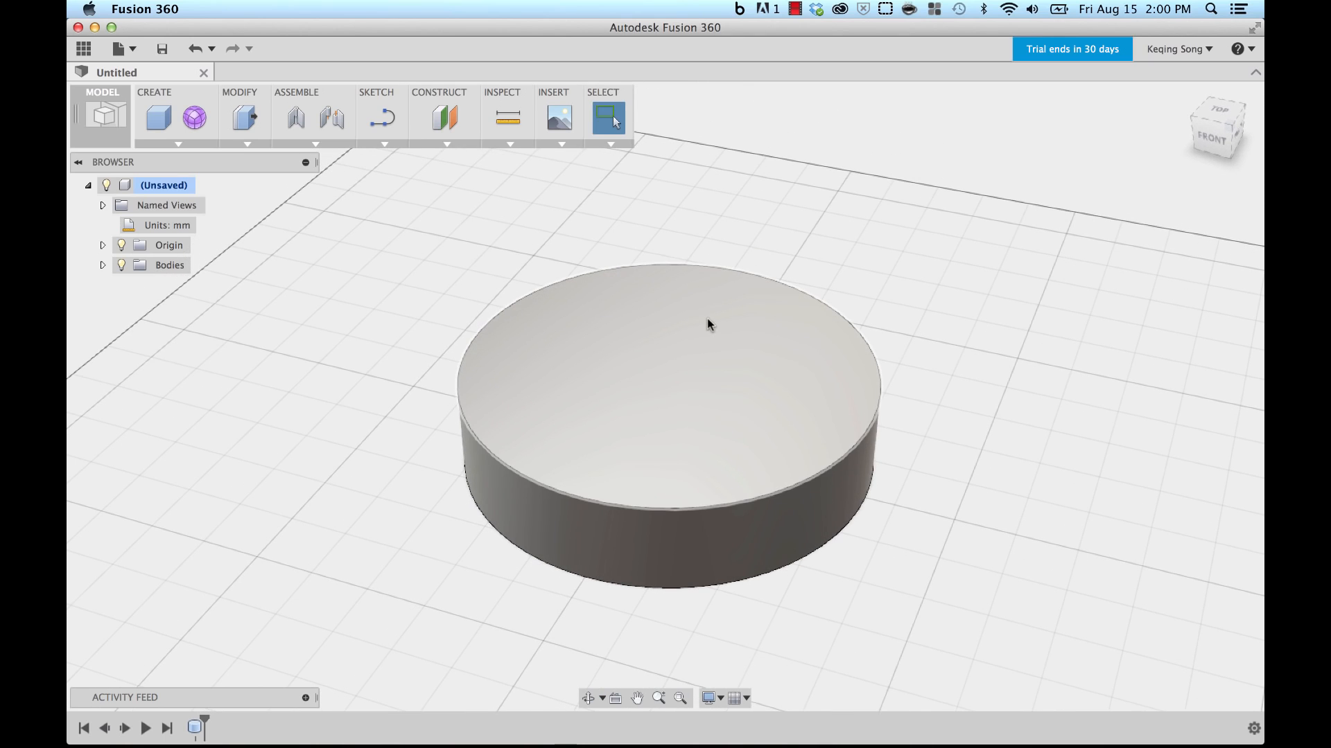
{"action": "scroll", "coordinate": [705, 322], "scroll_direction": "up", "scroll_amount": 6}
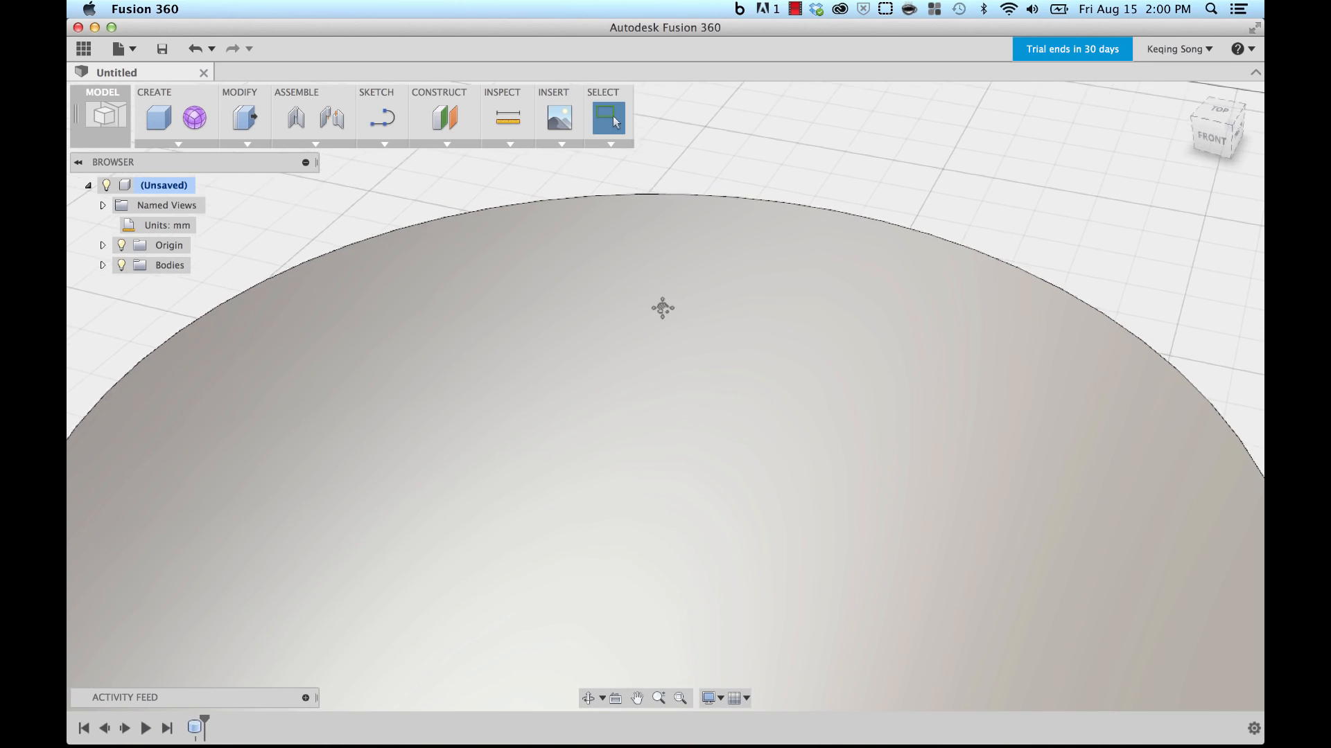
{"action": "middle_click_drag", "start_coordinate": [663, 308], "coordinate": [742, 329]}
{"action": "left_click_drag", "start_coordinate": [741, 317], "coordinate": [695, 333]}
{"action": "scroll", "coordinate": [695, 333], "scroll_direction": "down", "scroll_amount": 10}
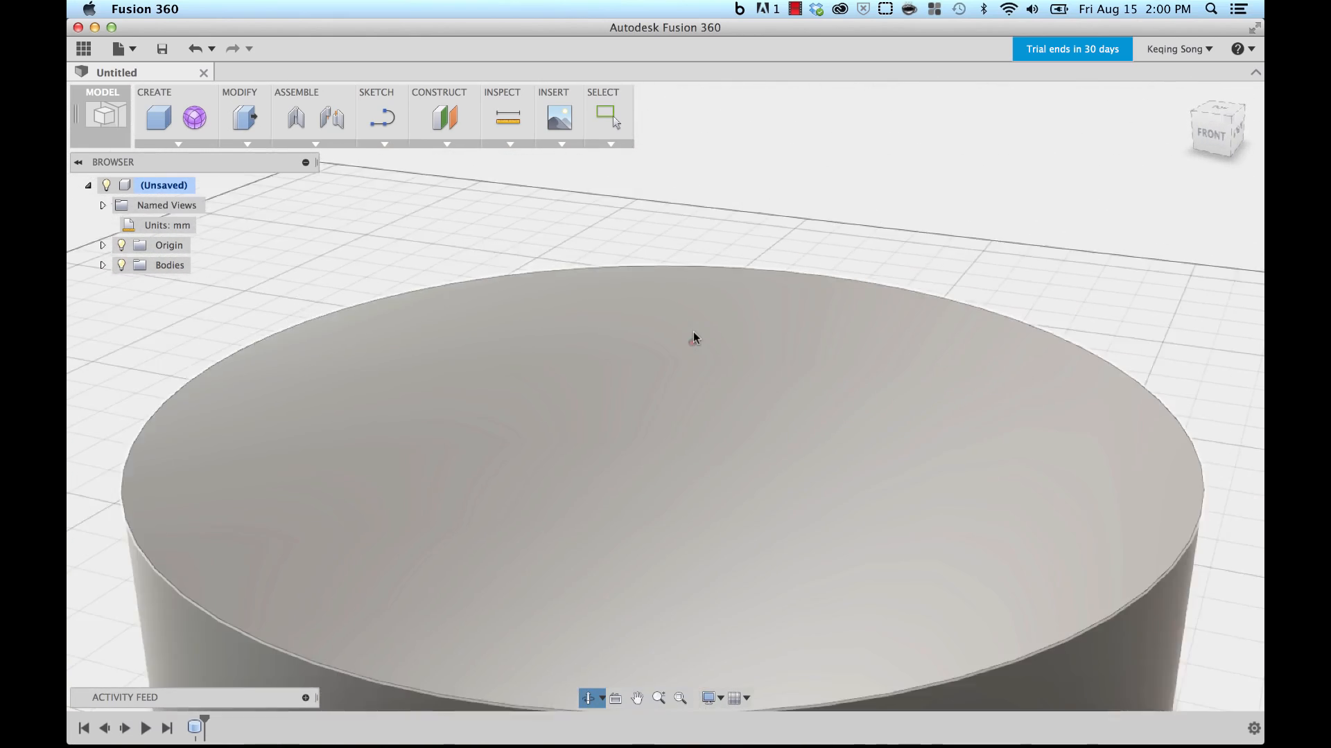
{"action": "key", "text": "Escape"}
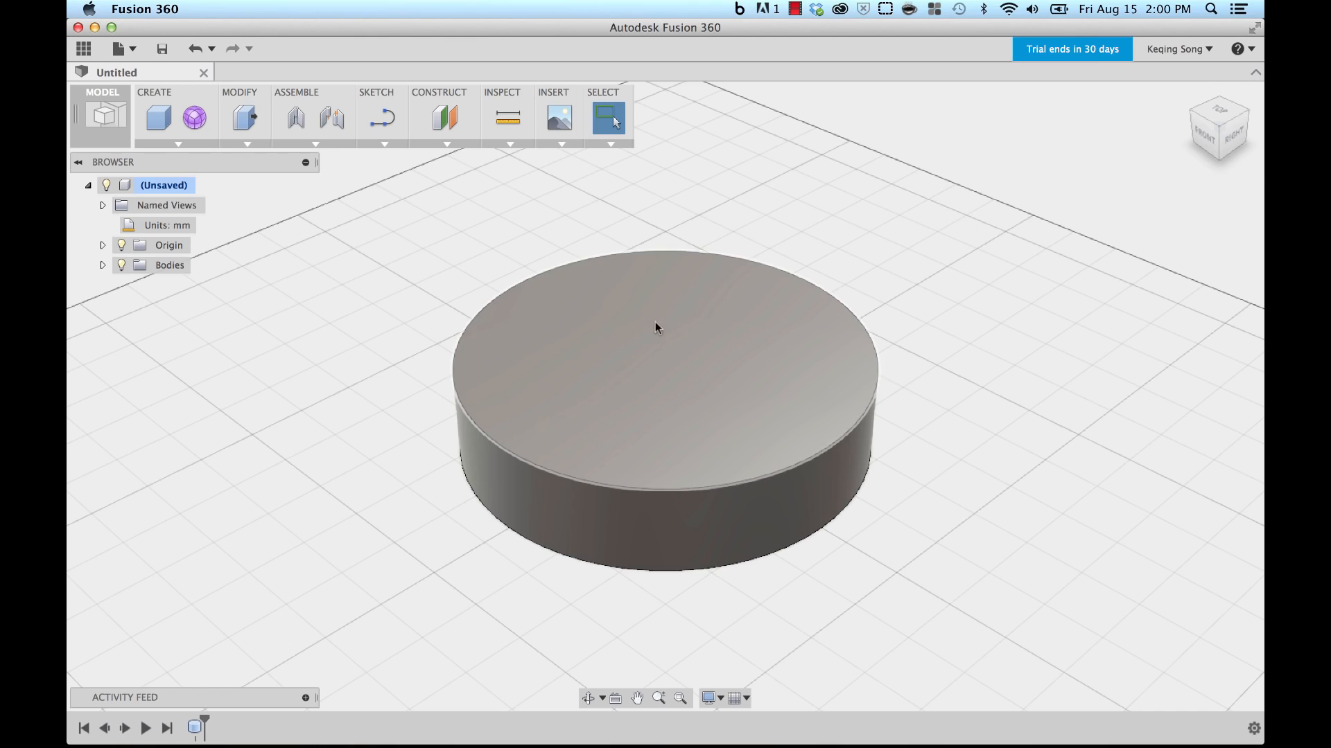
Step: Draft the cylinder's top face 15° using the work plane as the parting plane
{"action": "left_click", "coordinate": [248, 142]}
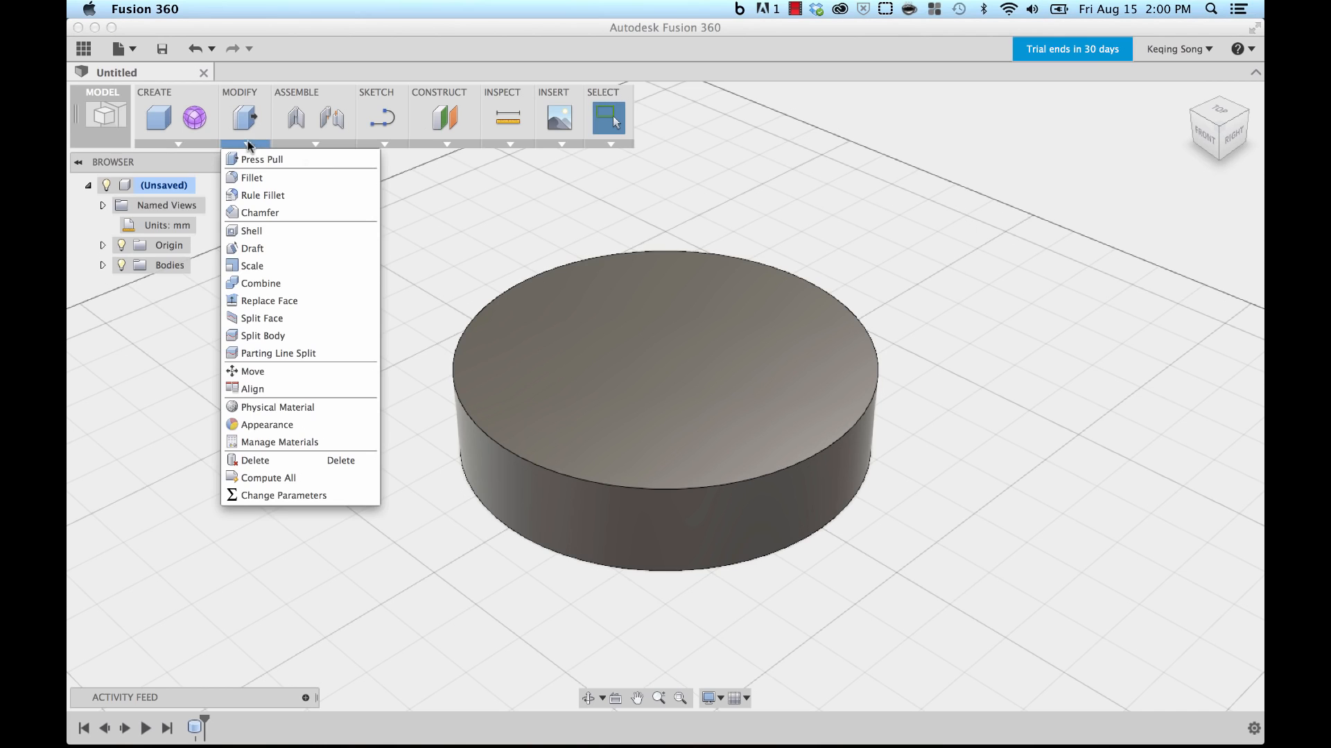
{"action": "left_click", "coordinate": [253, 249]}
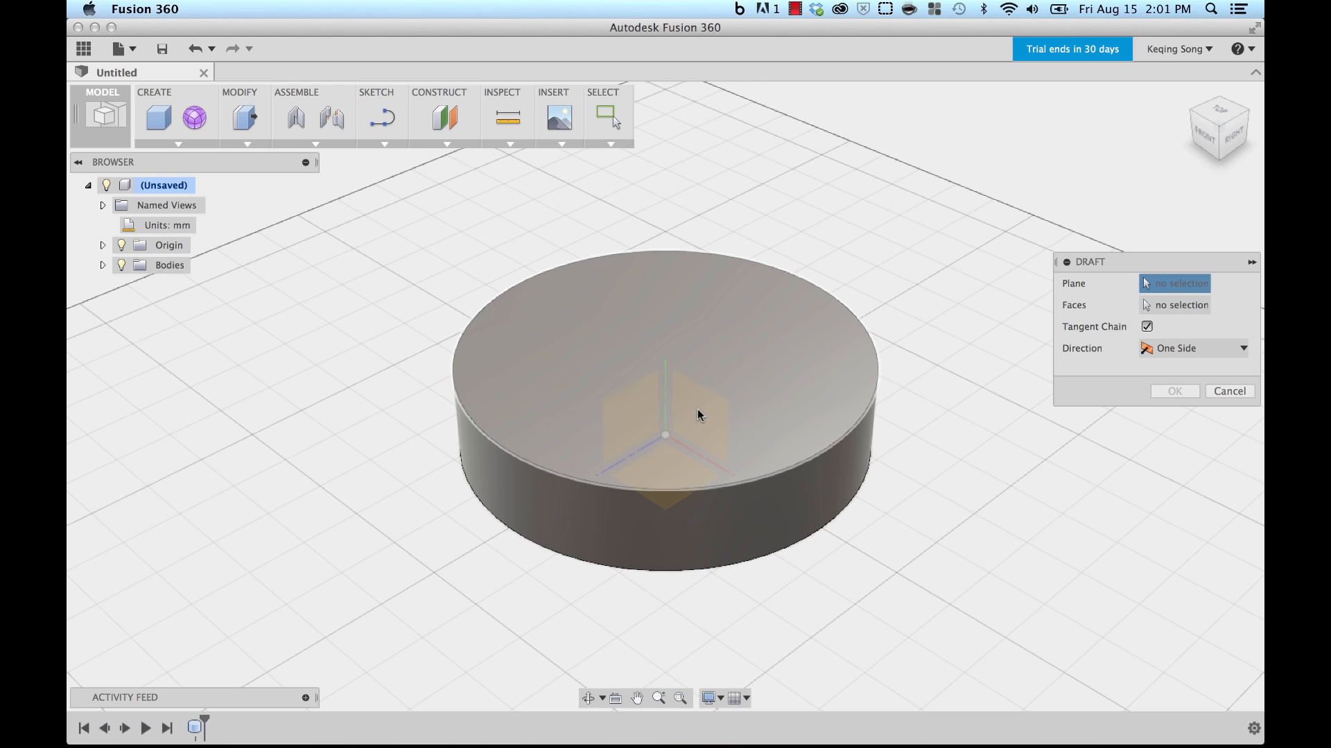
{"action": "left_click", "coordinate": [699, 414]}
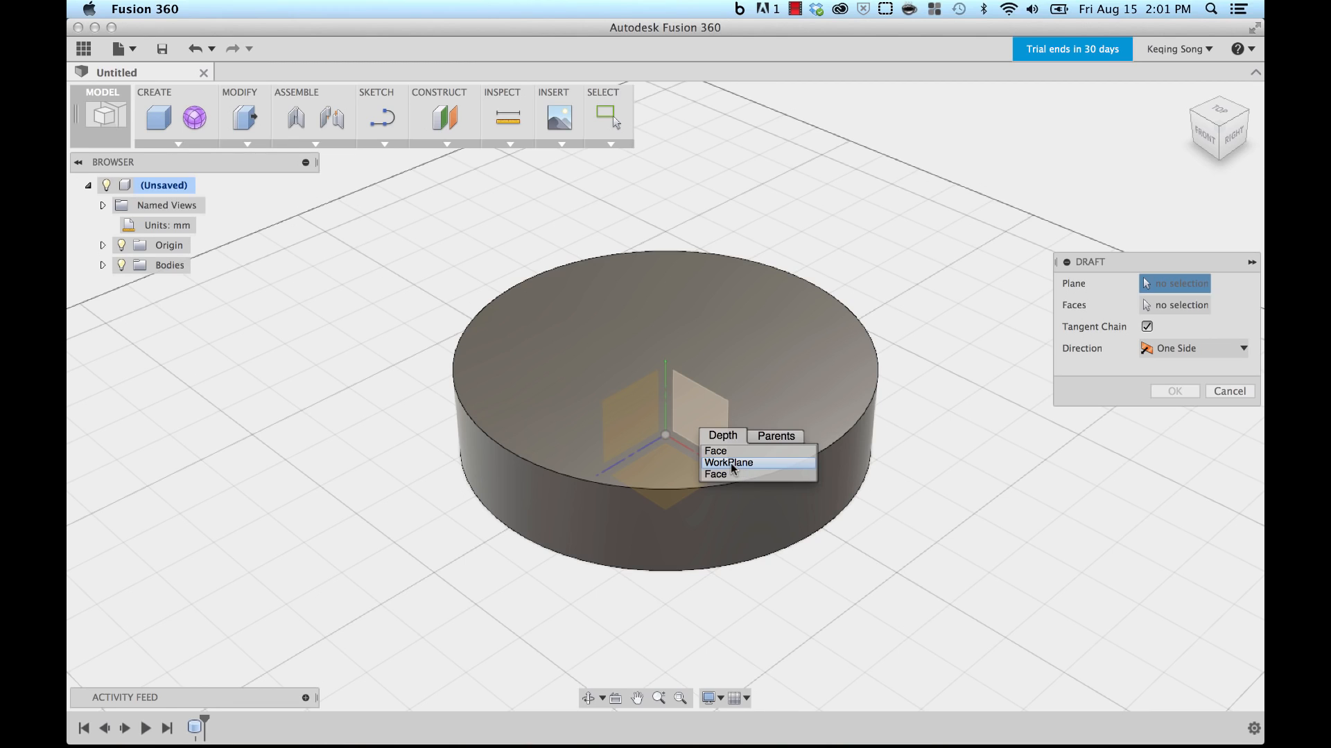
{"action": "left_click", "coordinate": [732, 465]}
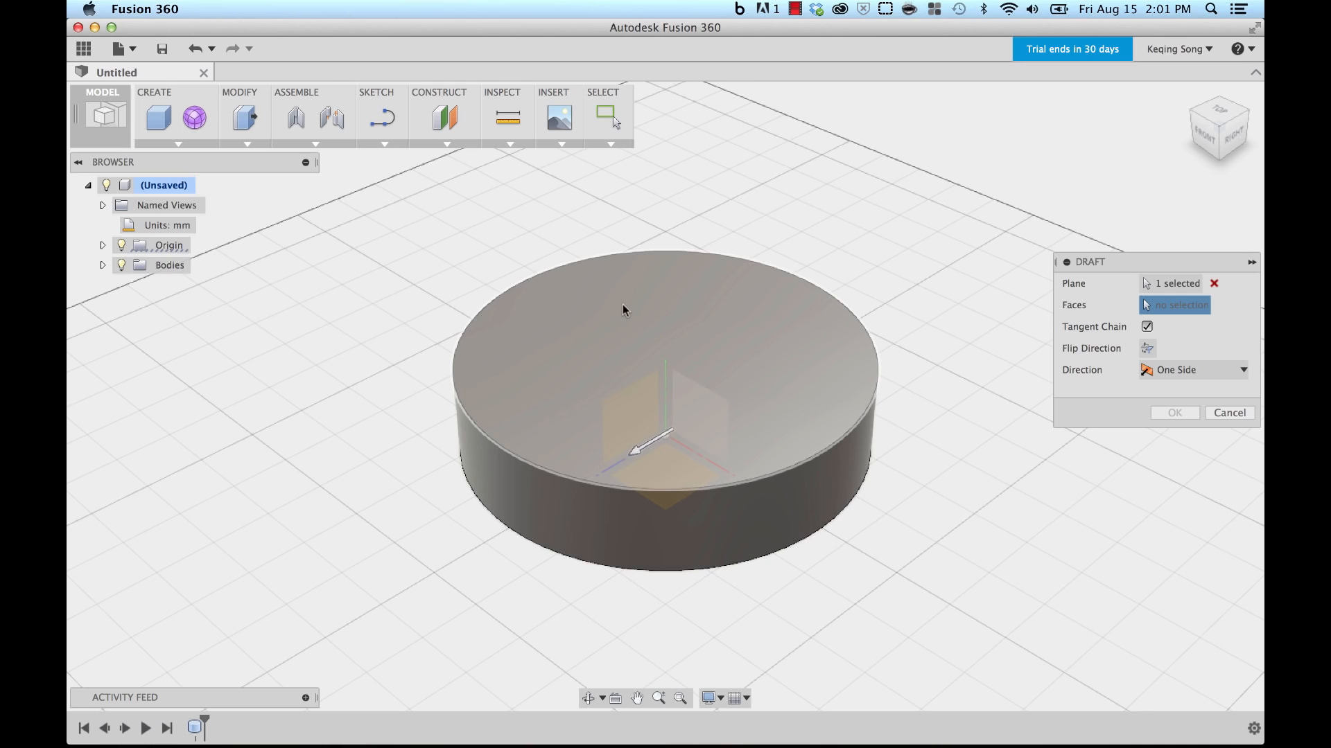
{"action": "left_click", "coordinate": [642, 305]}
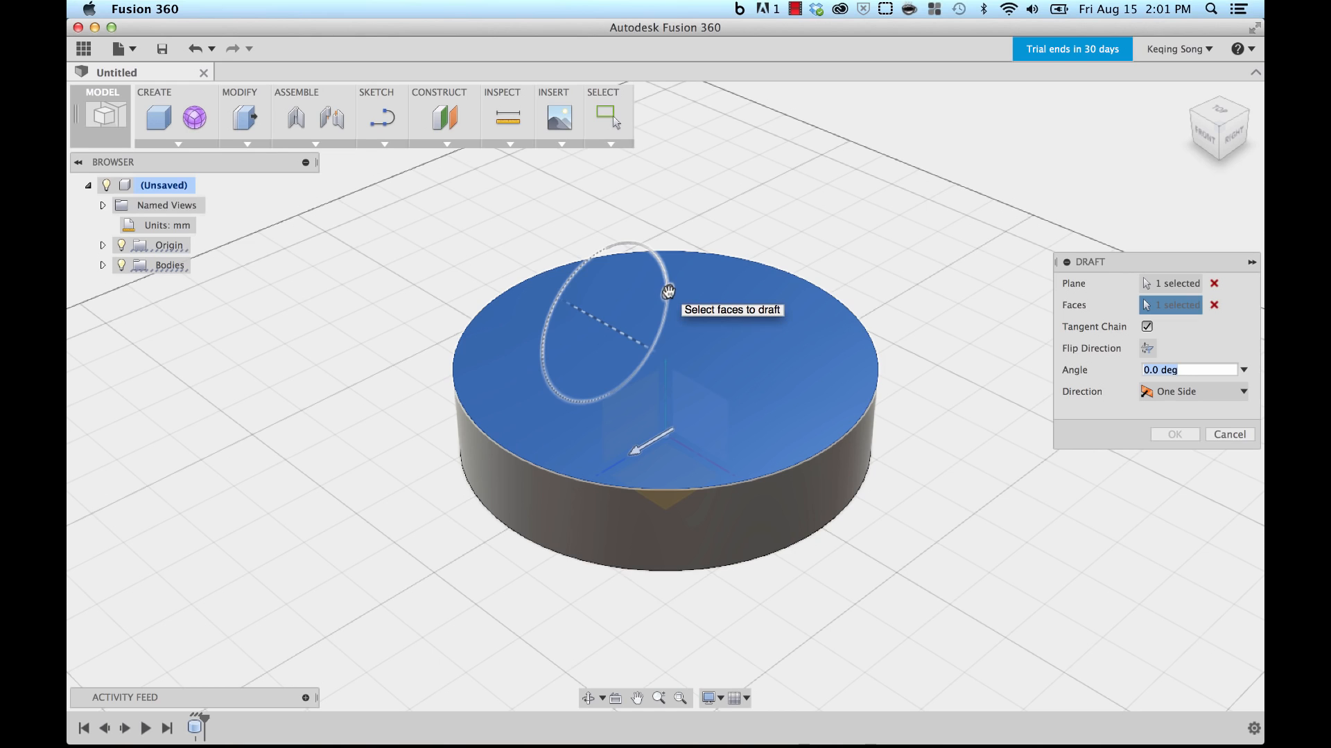
{"action": "left_click_drag", "start_coordinate": [668, 291], "coordinate": [661, 278]}
{"action": "left_click", "coordinate": [1175, 434]}
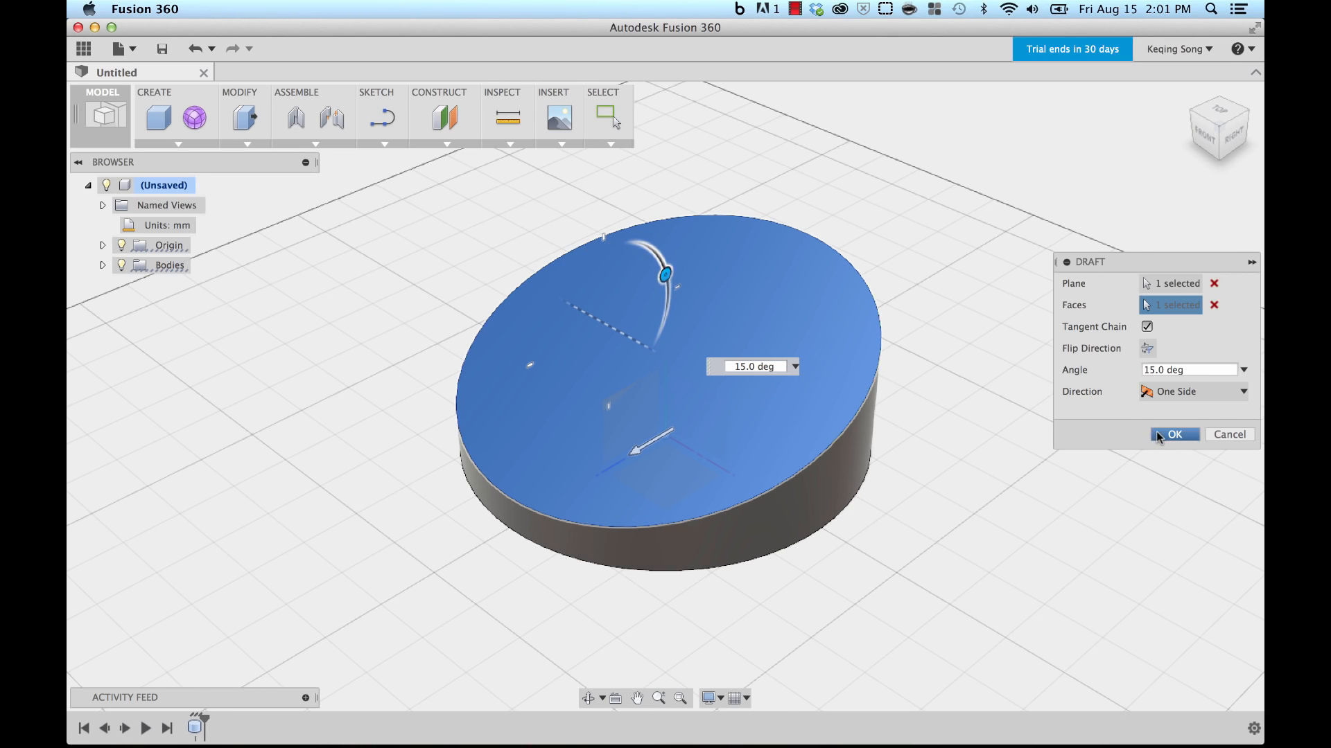
{"action": "mouse_move", "coordinate": [1030, 321]}
{"action": "middle_mouse_down"}
{"action": "mouse_move", "coordinate": [1022, 341]}
{"action": "mouse_move", "coordinate": [1018, 330]}
{"action": "mouse_move", "coordinate": [1036, 329]}
{"action": "middle_mouse_up"}
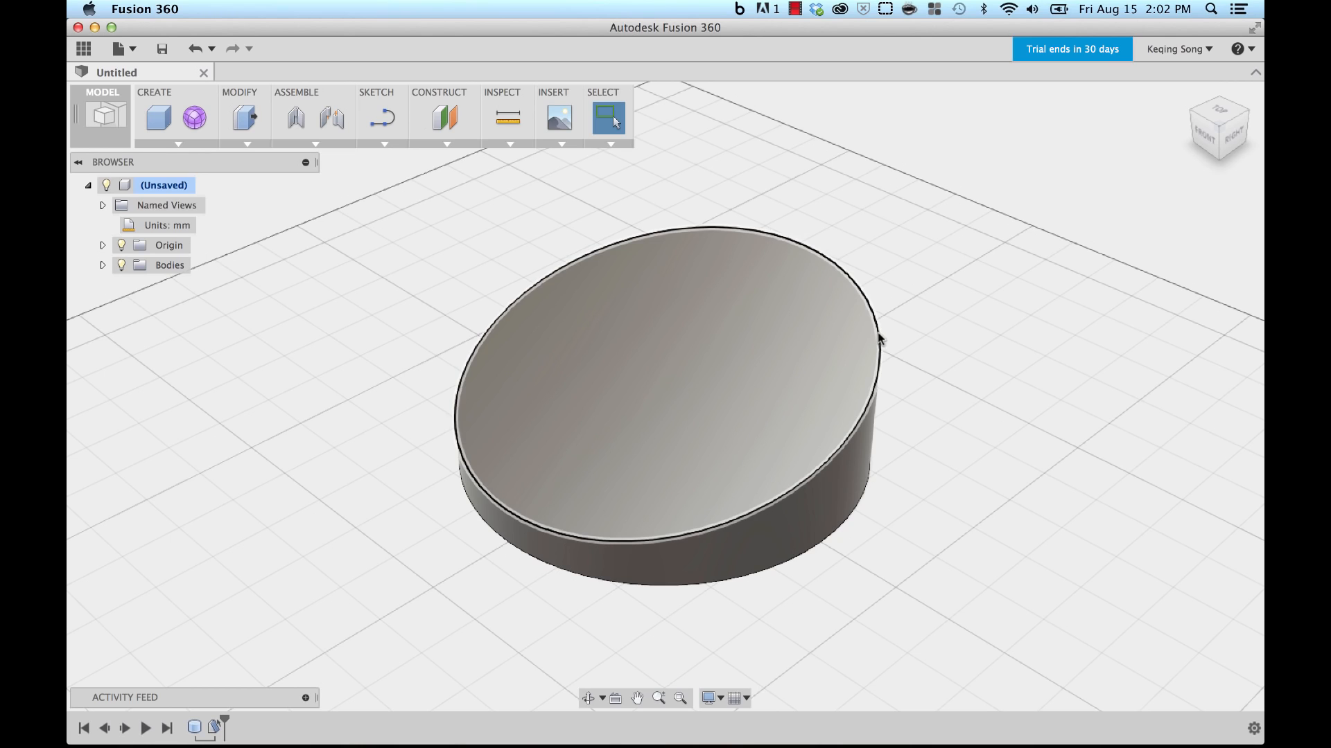
Step: Fillet the drafted cylinder's top edge with a 20 mm radius
{"action": "left_click", "coordinate": [236, 141]}
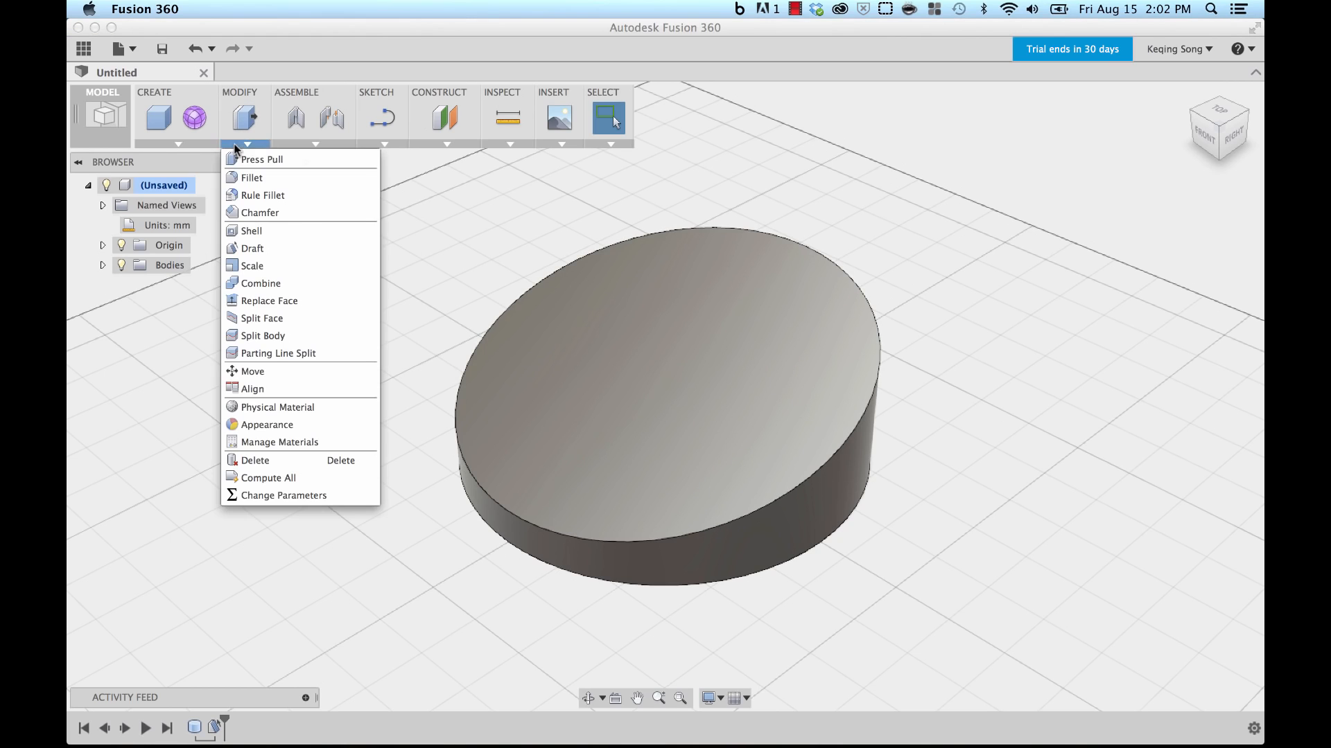
{"action": "left_click", "coordinate": [251, 177]}
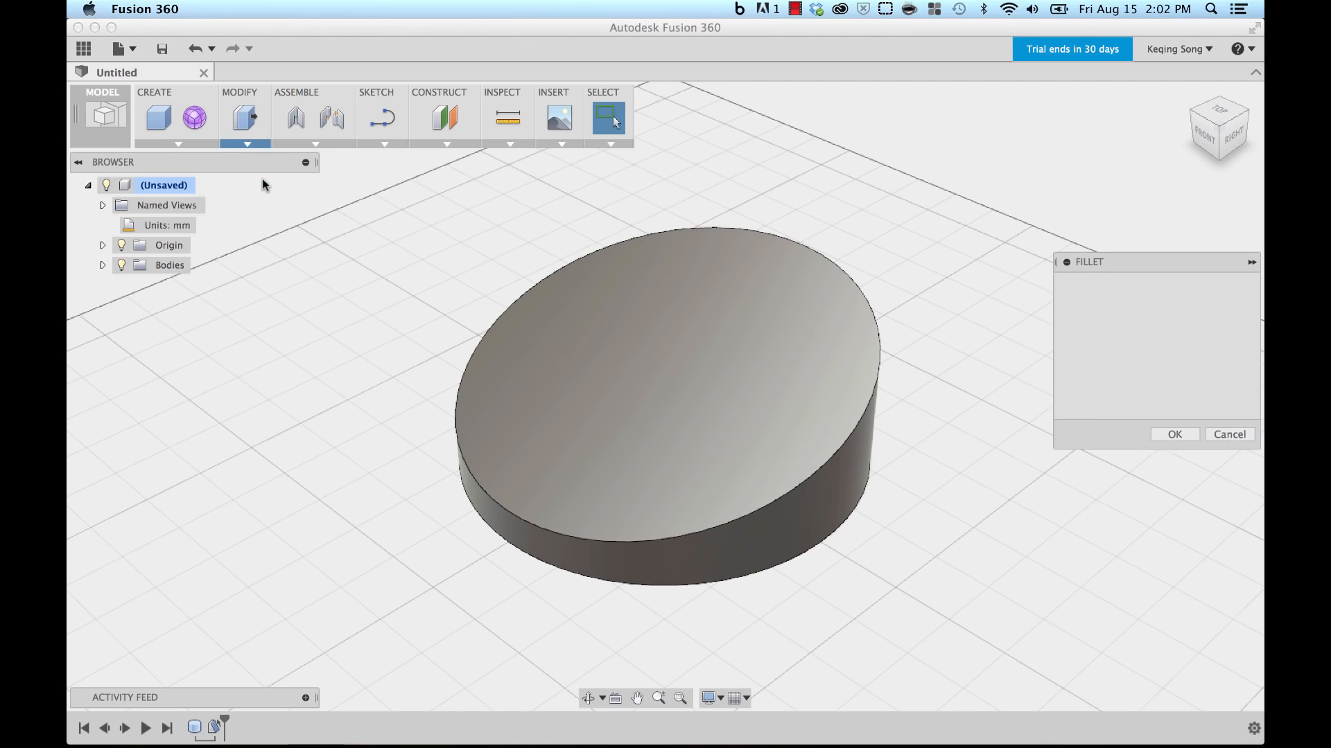
{"action": "left_click", "coordinate": [783, 230]}
{"action": "left_click_drag", "start_coordinate": [785, 227], "coordinate": [781, 239]}
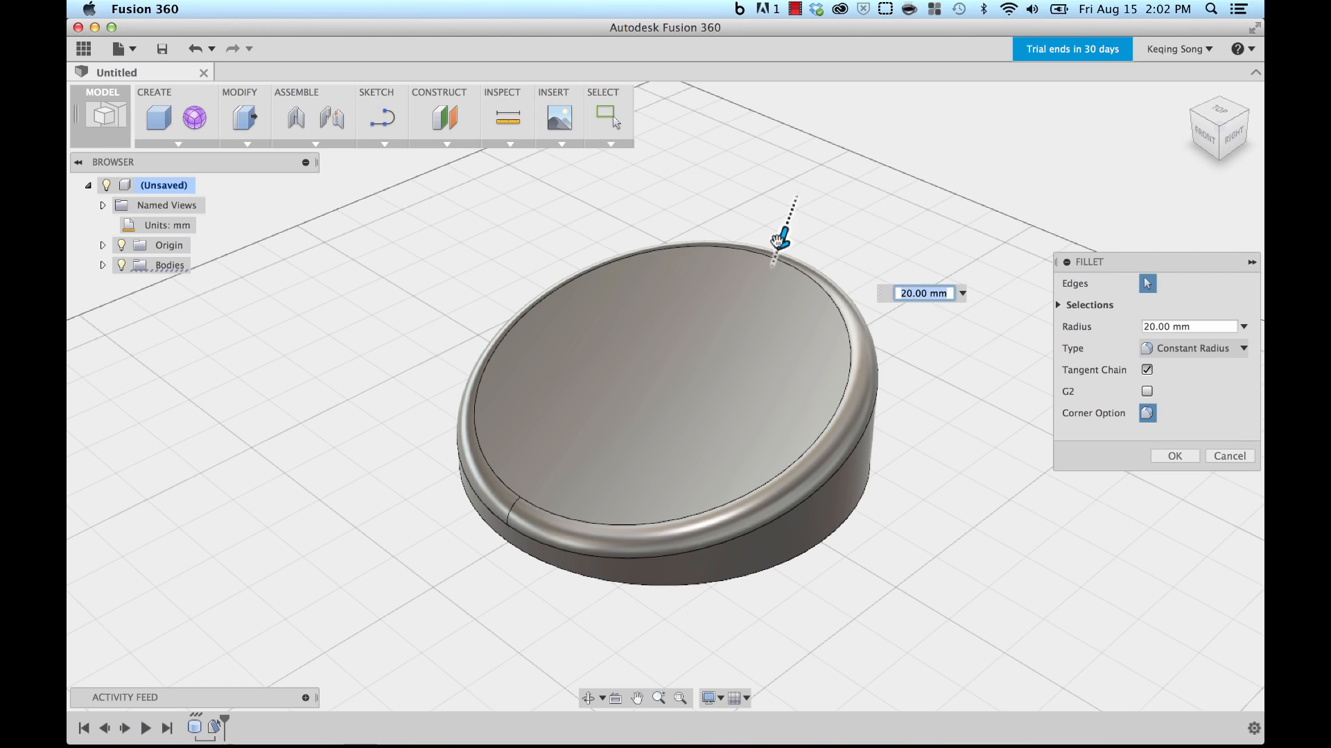
{"action": "left_click", "coordinate": [1174, 456]}
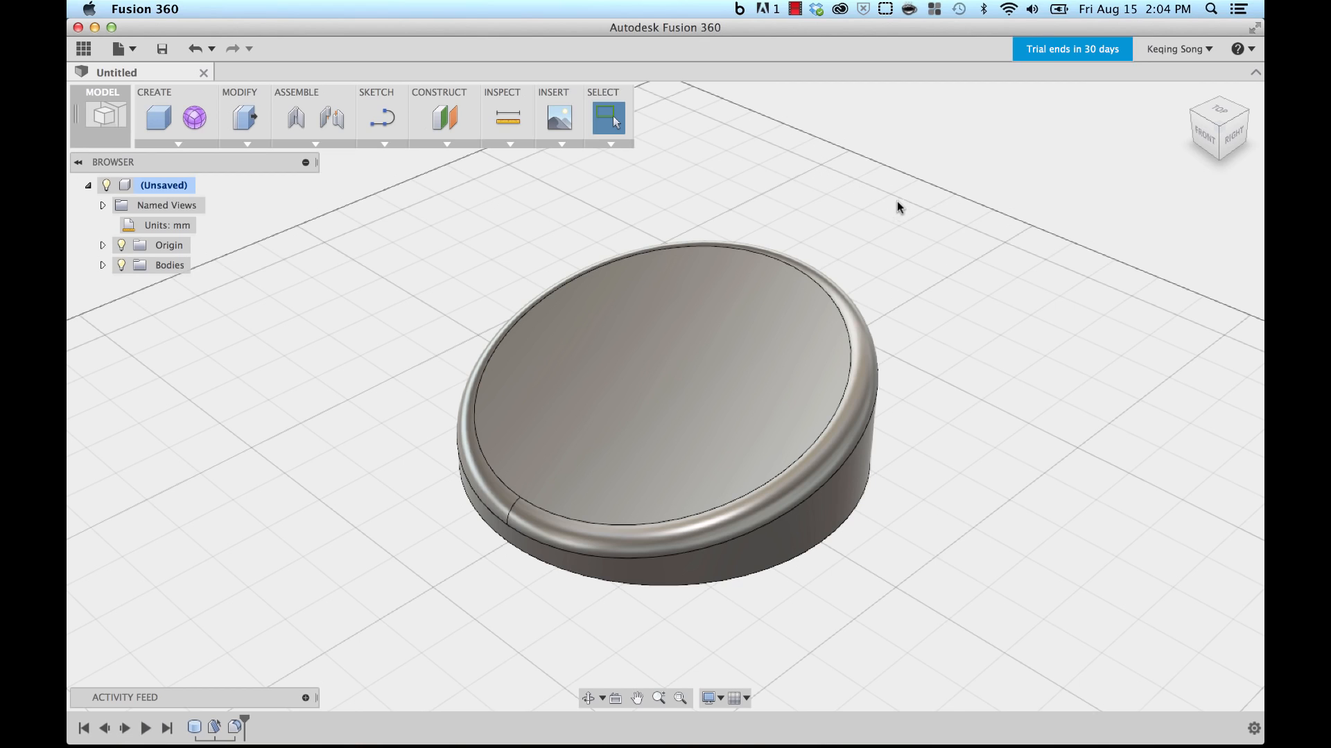
Step: Save the design as 'my first lamp design' in the user's first personal project
{"action": "left_click", "coordinate": [163, 50]}
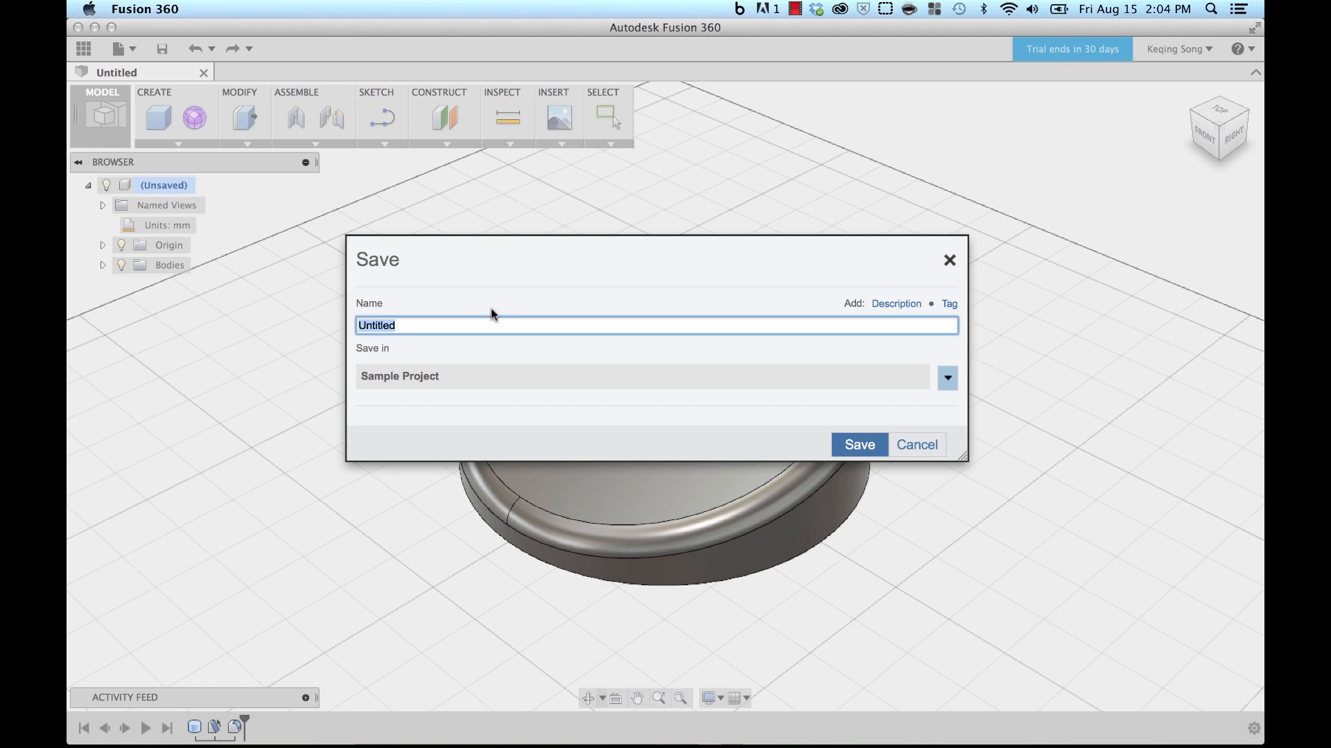
{"action": "left_click", "coordinate": [473, 325]}
{"action": "left_click_drag", "start_coordinate": [482, 324], "coordinate": [324, 285]}
{"action": "type", "text": "my first lmap"}
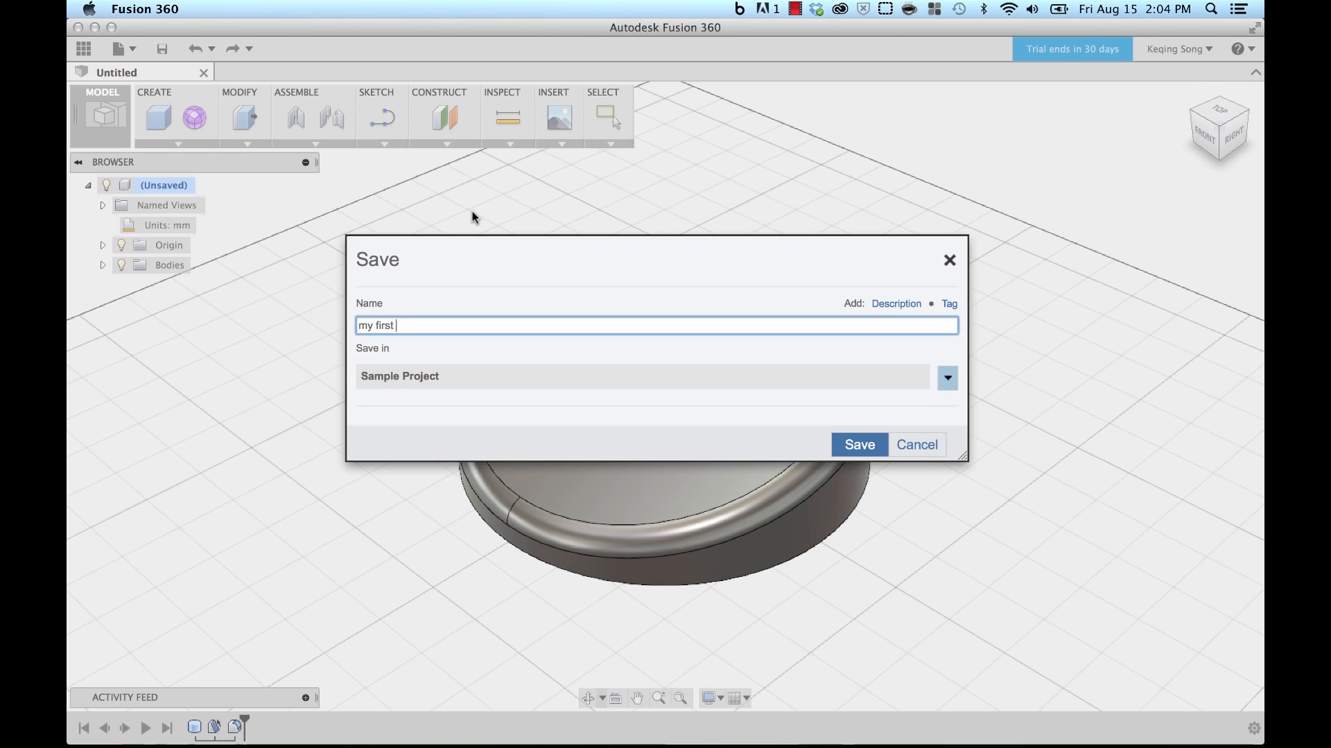
{"action": "key", "text": "BackSpace"}
{"action": "key", "text": "BackSpace"}
{"action": "key", "text": "BackSpace"}
{"action": "key", "text": "BackSpace"}
{"action": "type", "text": "lamp design"}
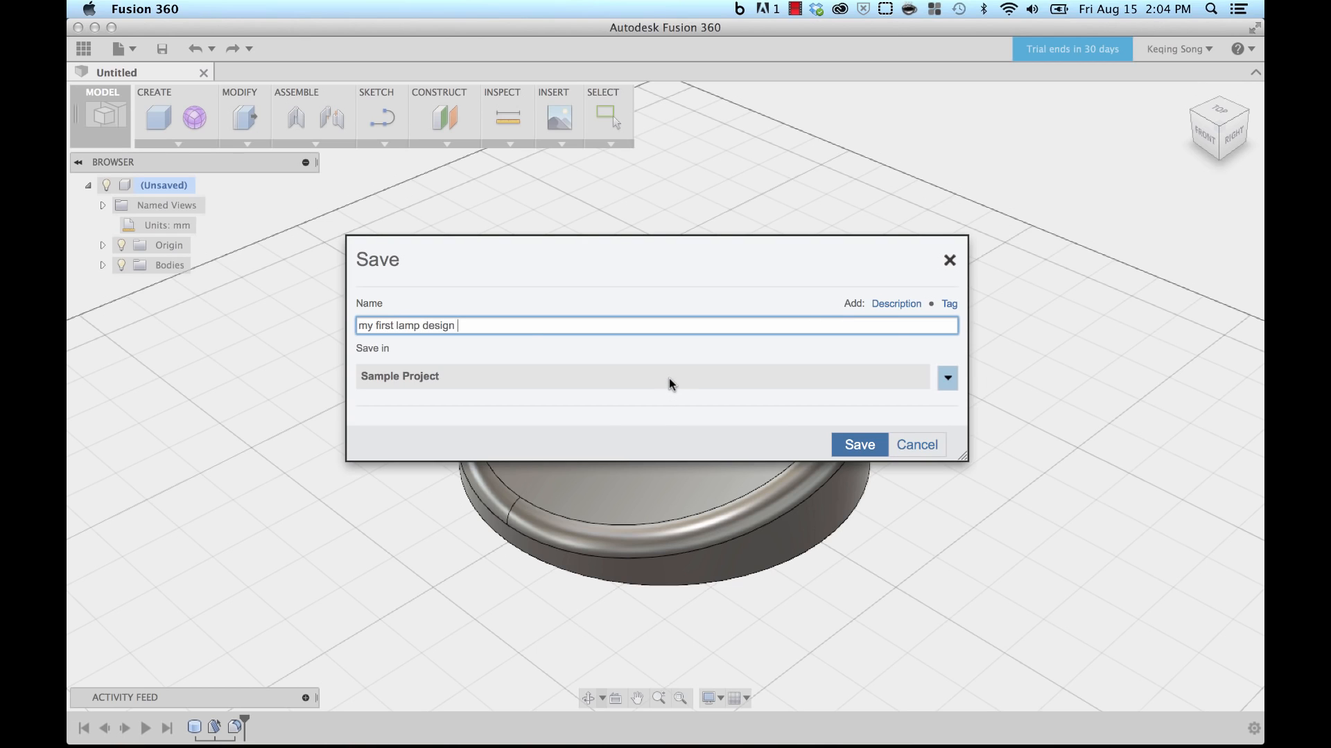
{"action": "left_click", "coordinate": [947, 379]}
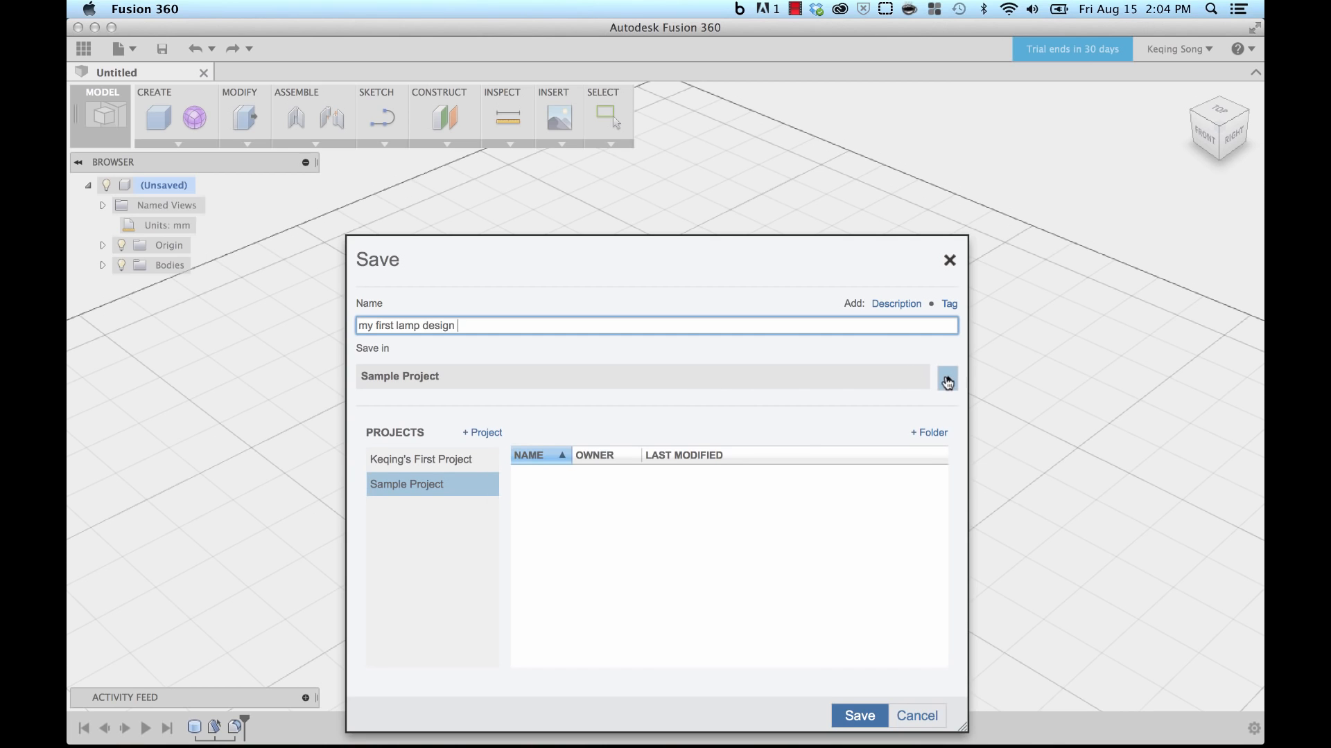
{"action": "left_click_drag", "start_coordinate": [691, 261], "coordinate": [694, 180]}
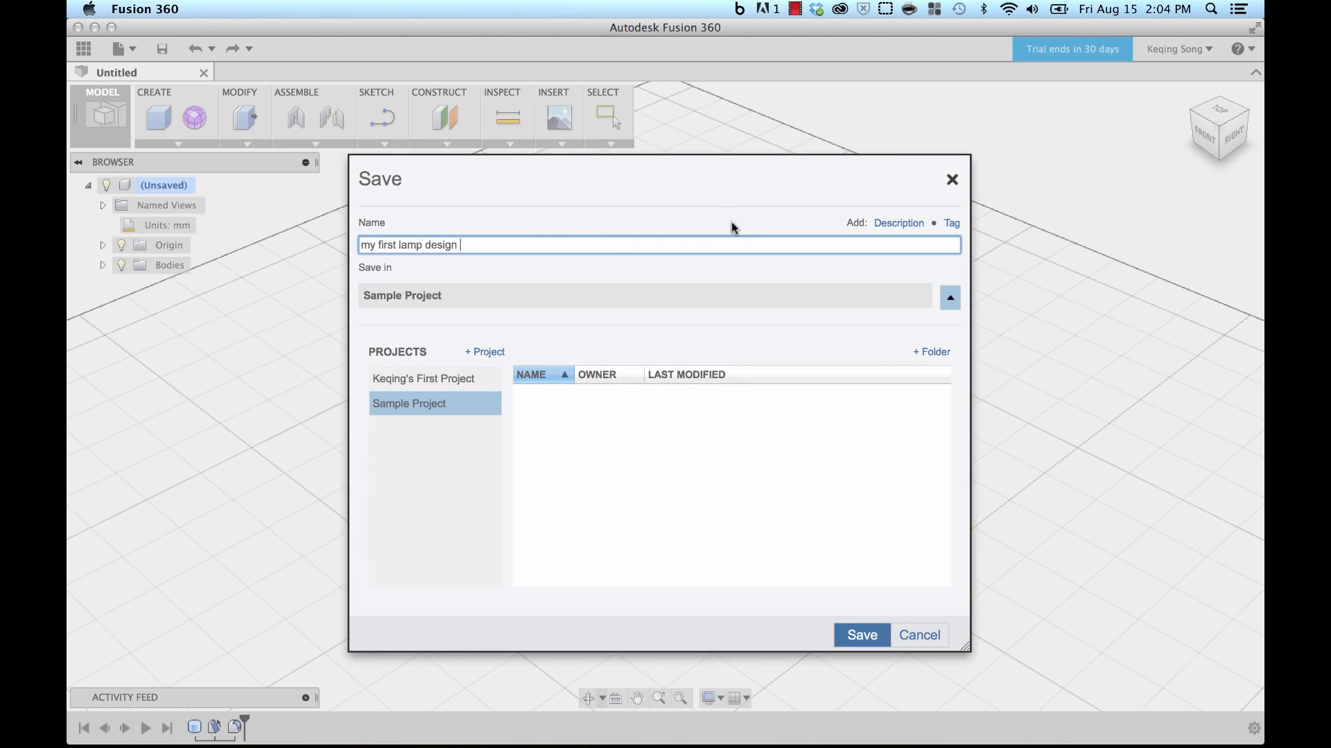
{"action": "left_click", "coordinate": [414, 380]}
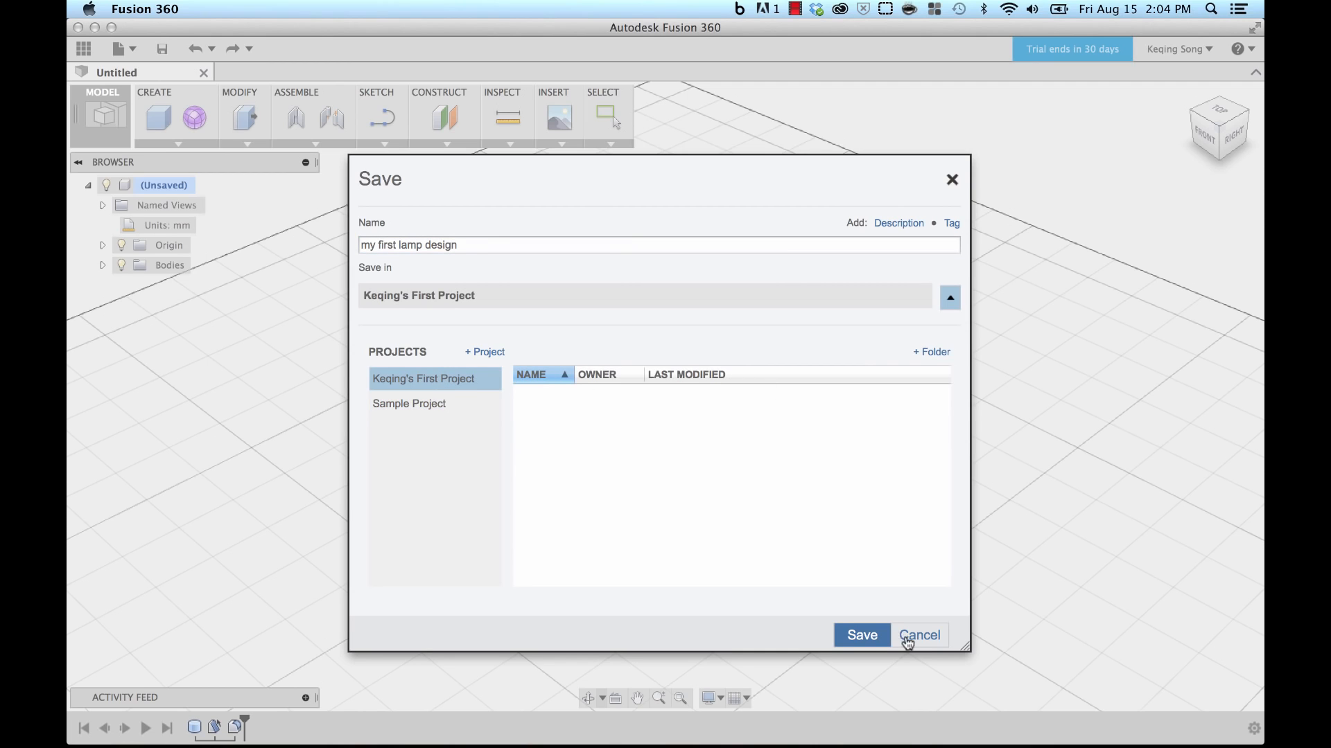
{"action": "left_click", "coordinate": [857, 636]}
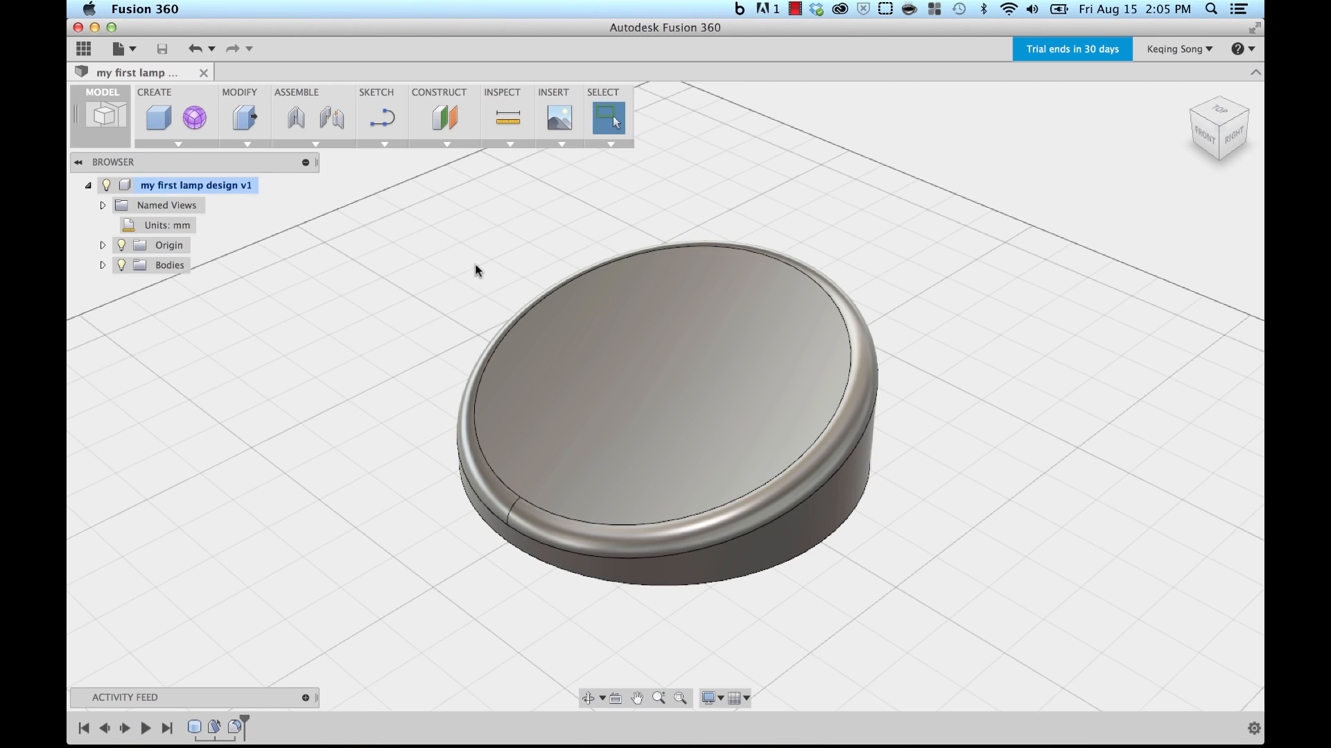
{"action": "left_click", "coordinate": [83, 49]}
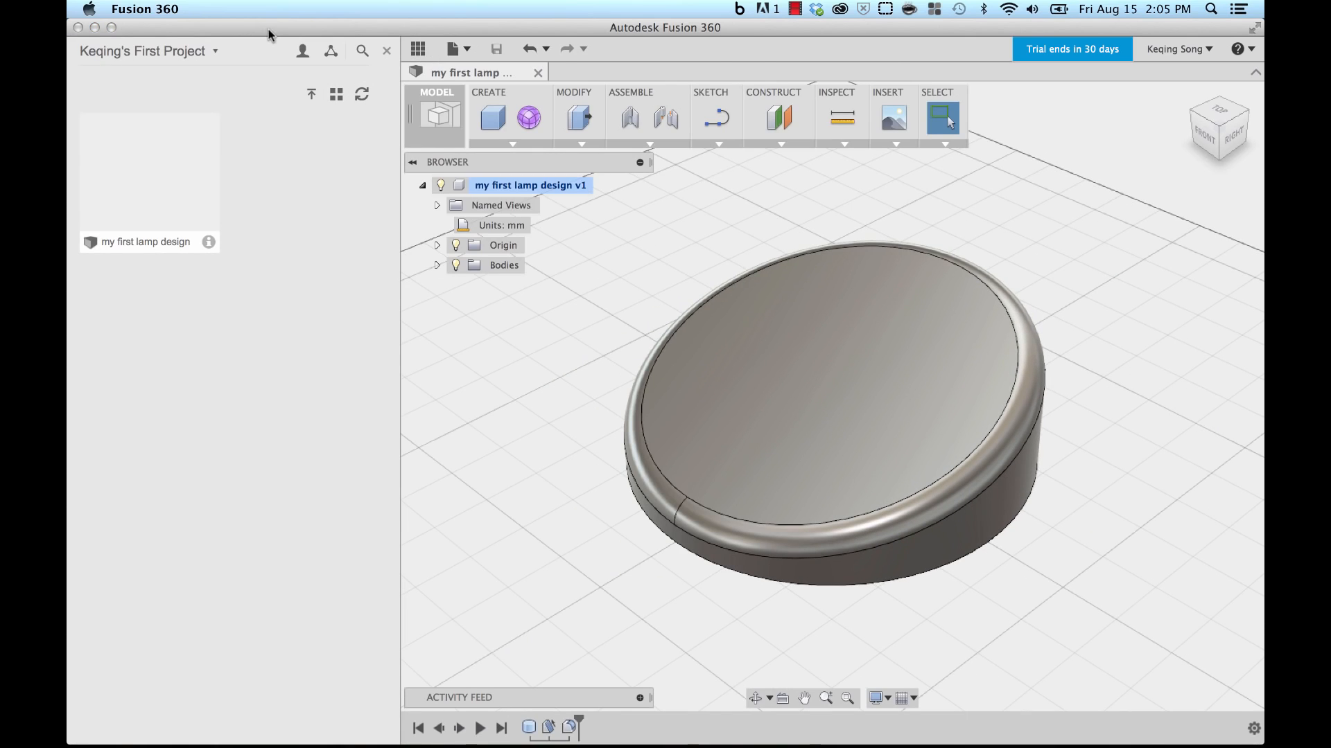
{"action": "left_click", "coordinate": [218, 54]}
{"action": "mouse_move", "coordinate": [152, 54]}
{"action": "left_click", "coordinate": [304, 56]}
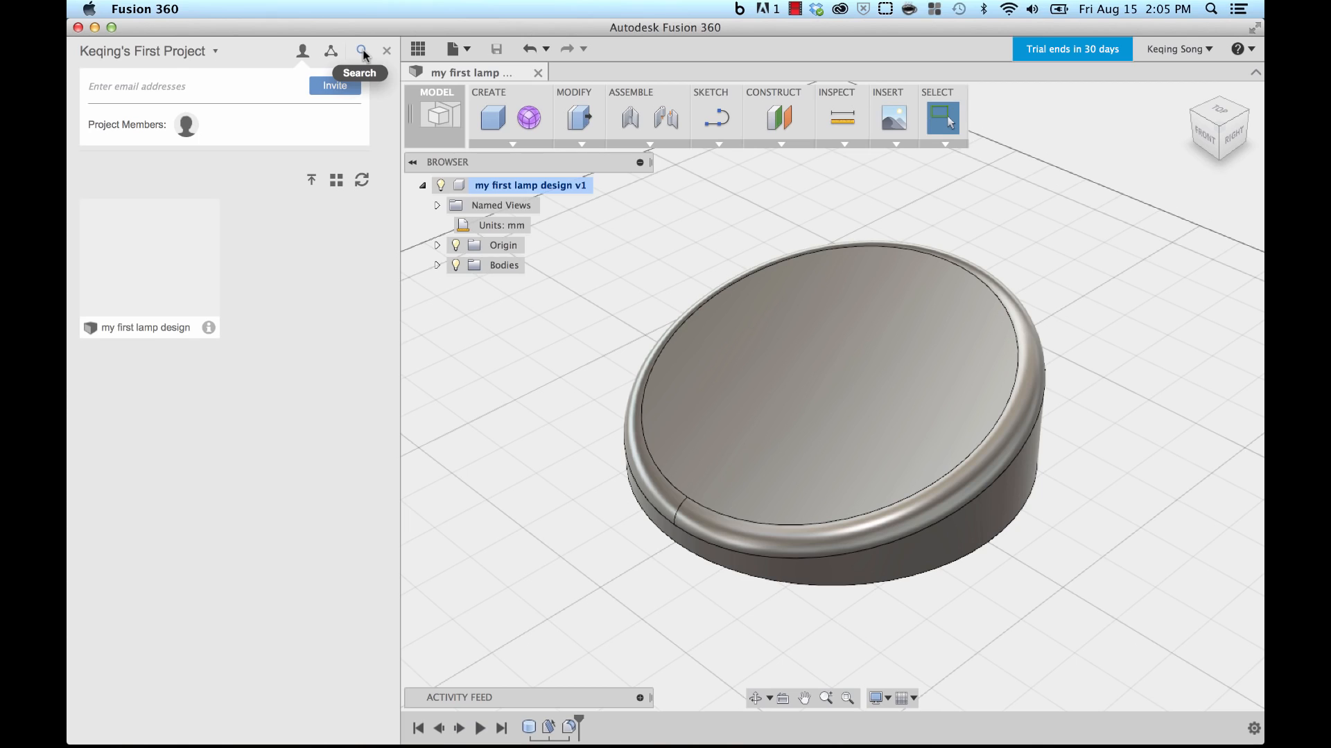
{"action": "left_click", "coordinate": [336, 182]}
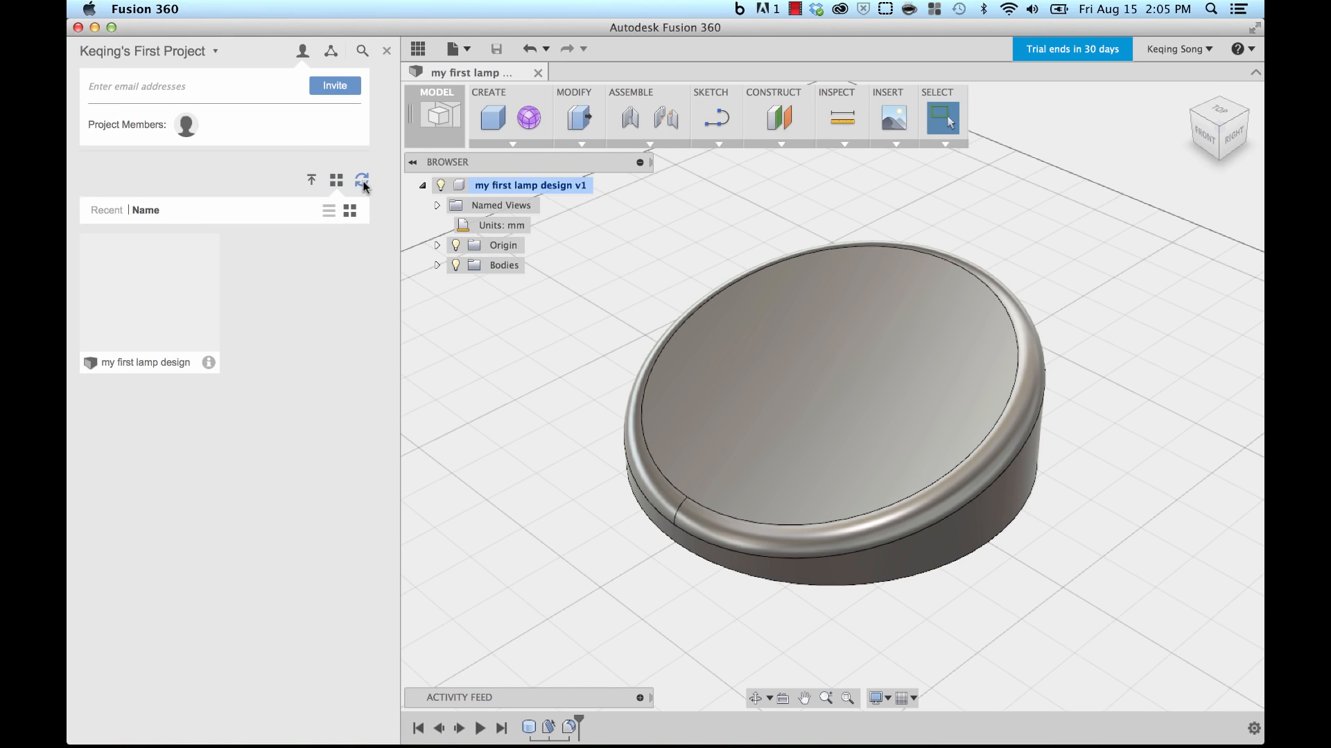
{"action": "left_click", "coordinate": [387, 50]}
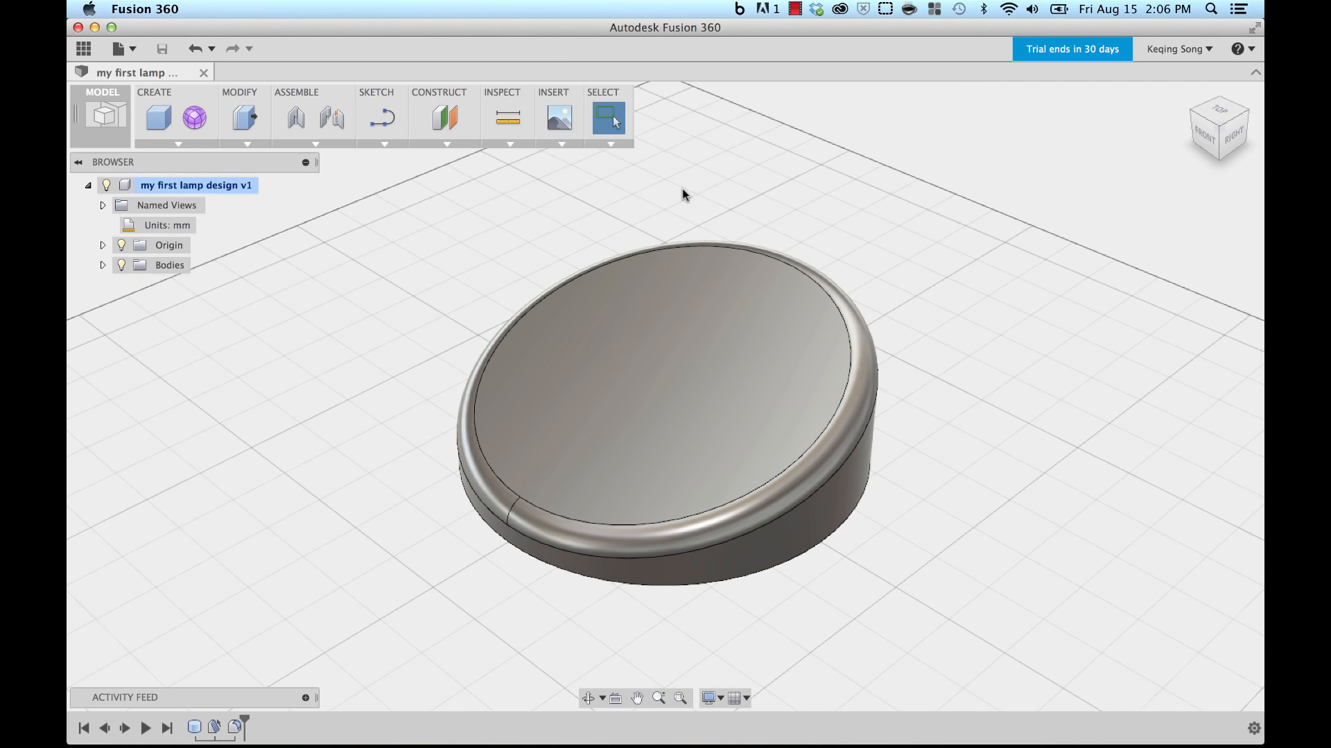